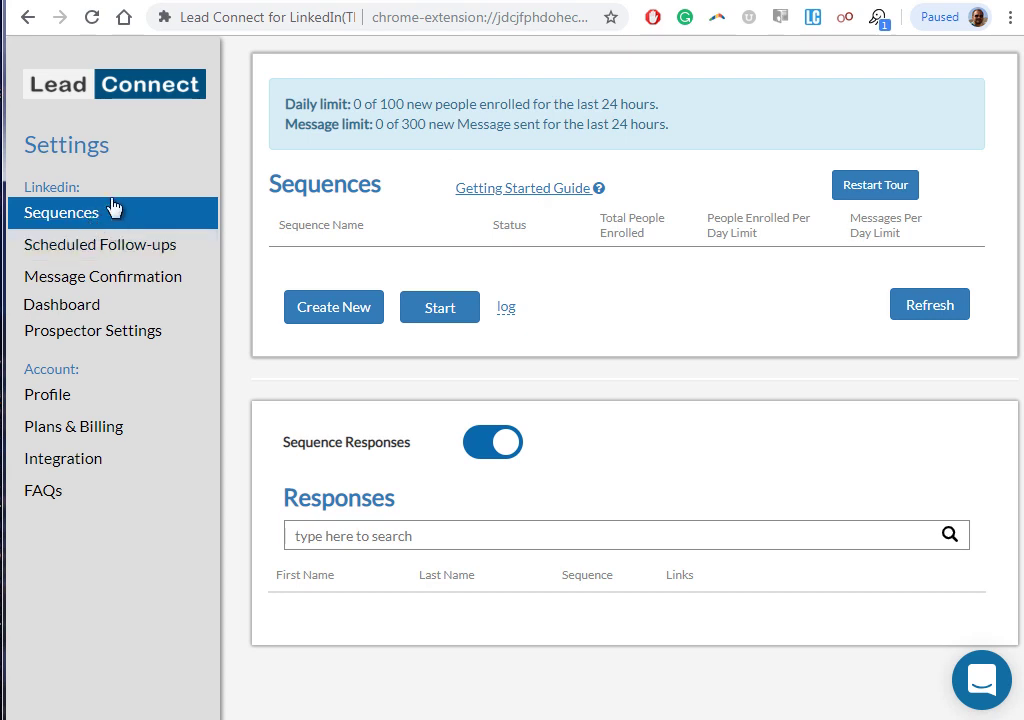
Create a new sequence named 'S1 - November 28th - 20', keeping the Invitation type
left_click(330, 310)
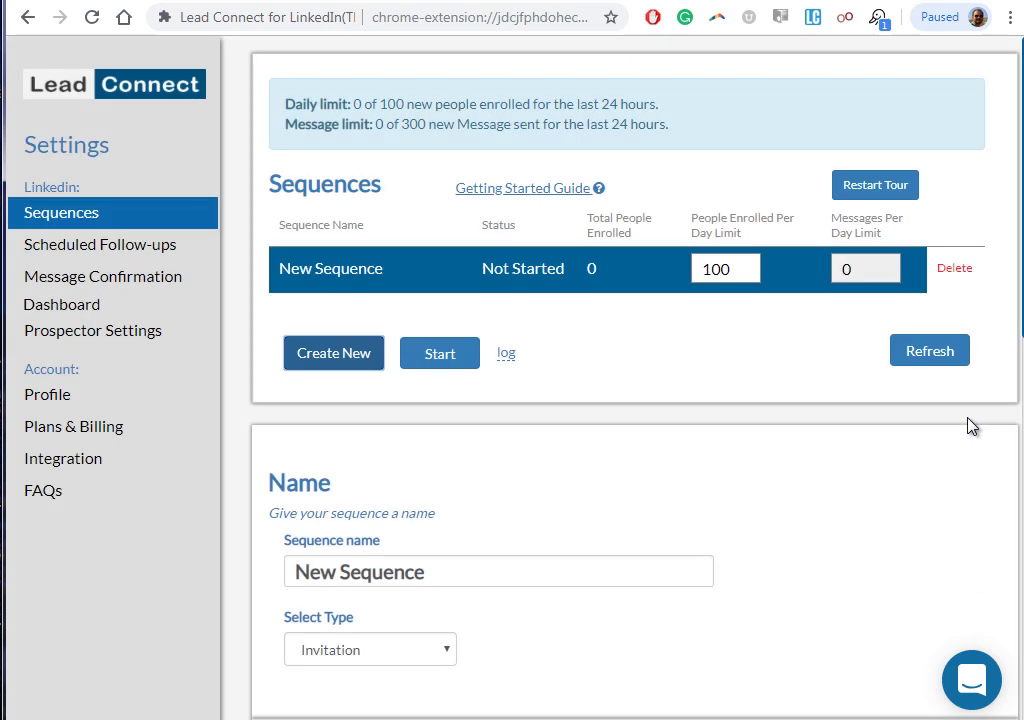
scroll(850, 380, "down", 3)
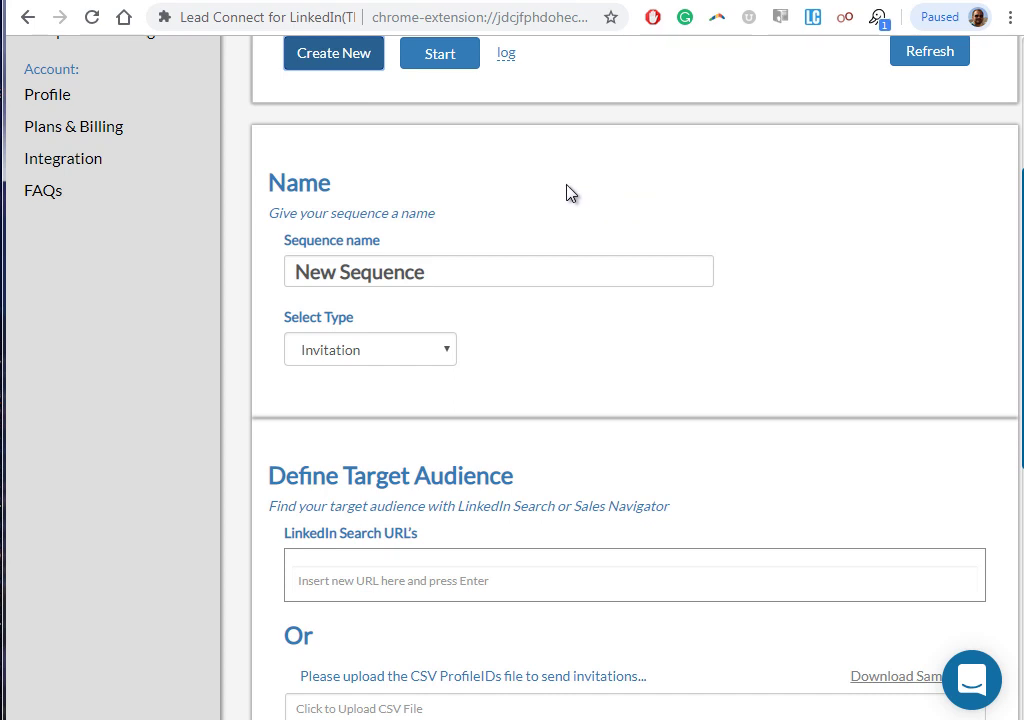
left_click_drag(432, 272, 215, 274)
type("S")
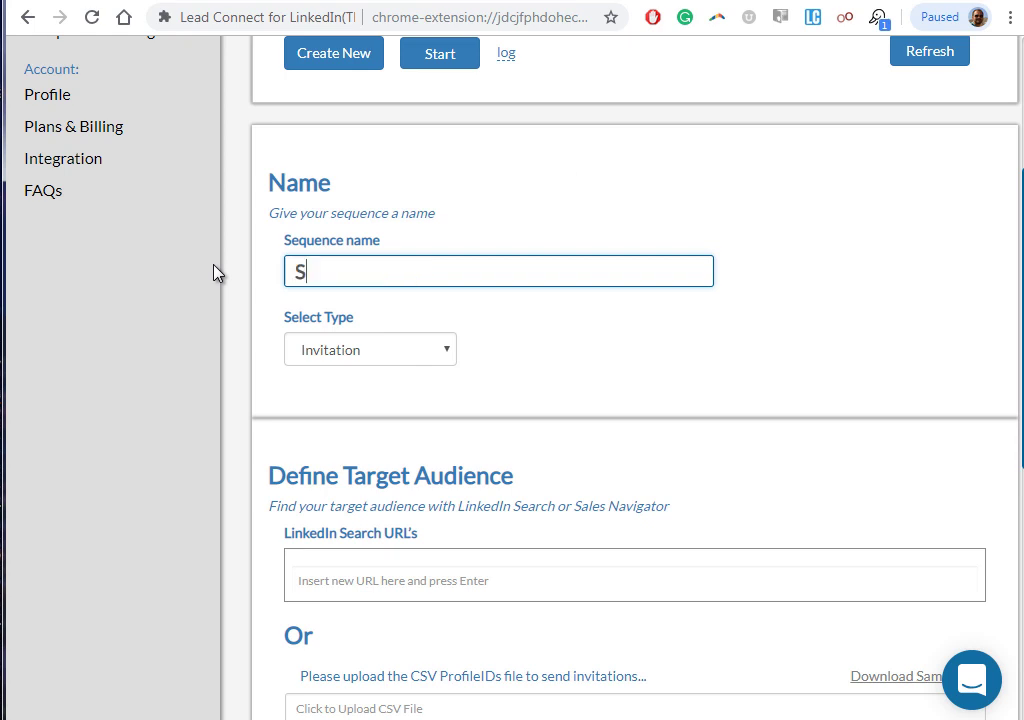
type("1 - Novem")
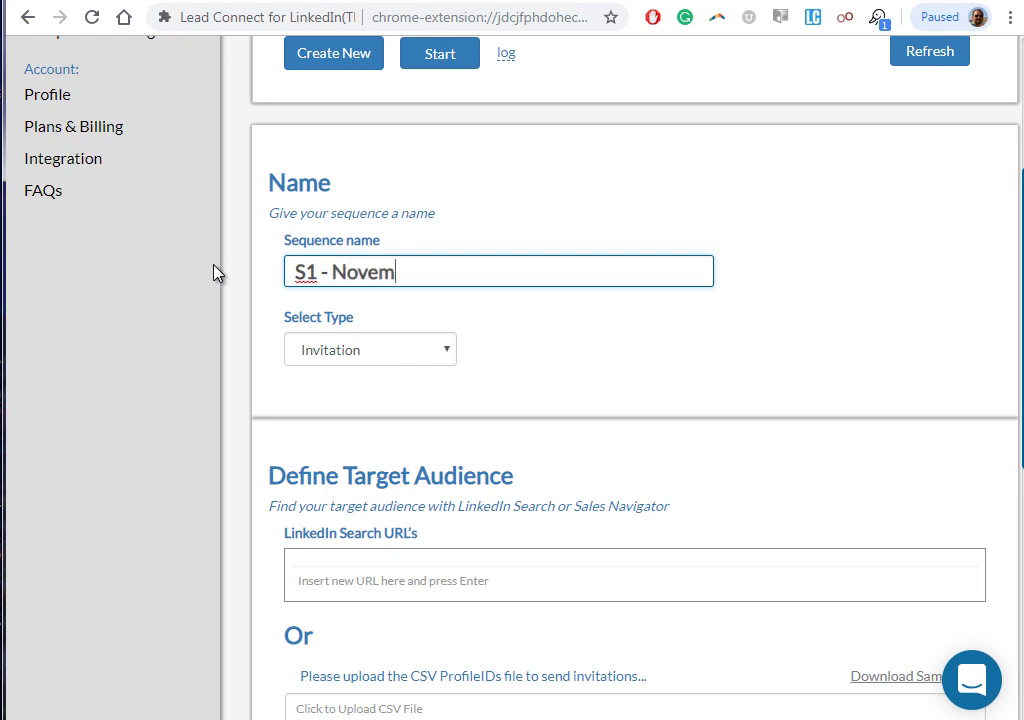
type("ber 28th -")
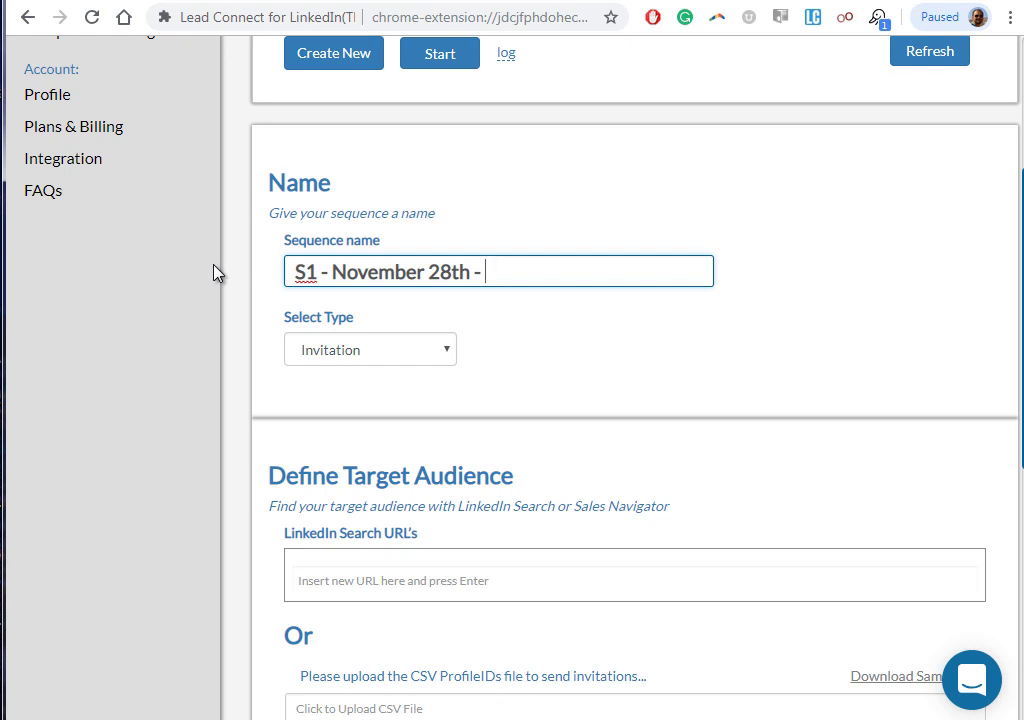
type("20")
left_click(397, 350)
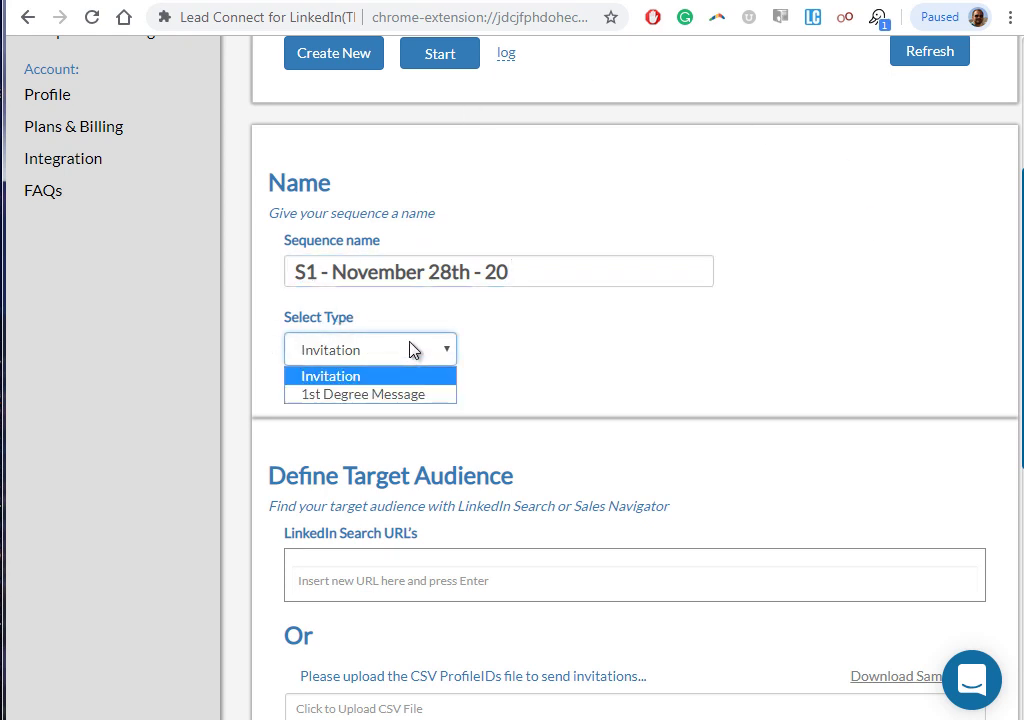
left_click(368, 378)
scroll(638, 336, "down", 1)
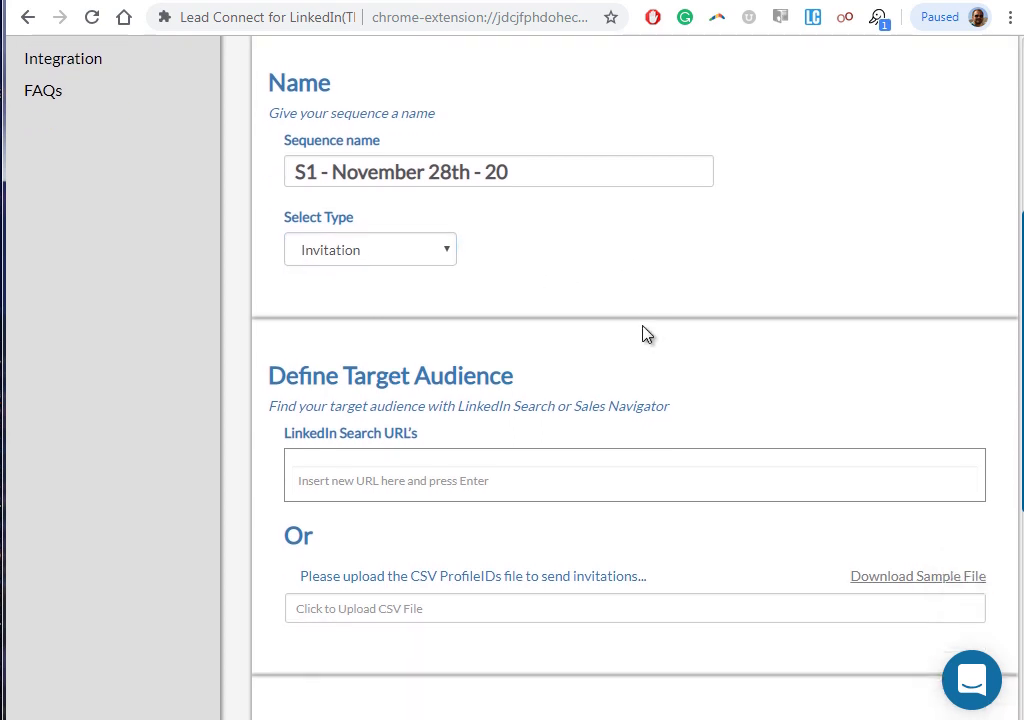
scroll(638, 331, "down", 1)
scroll(731, 331, "down", 1)
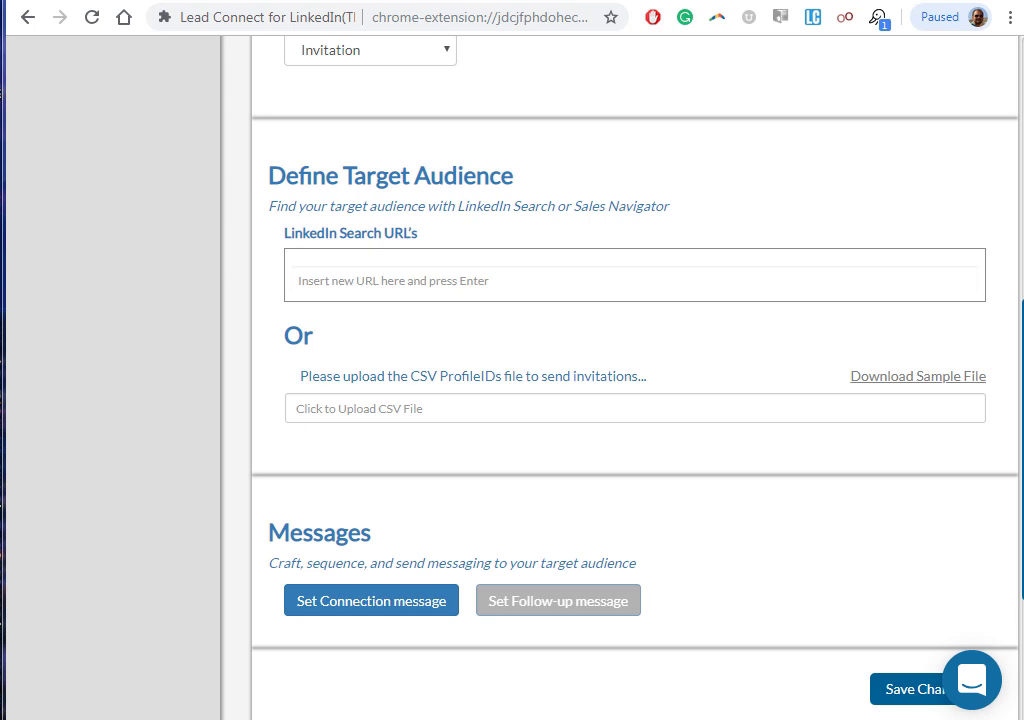
In Excel, widen column A so the five LinkedIn profile URLs show in full
key("alt+Tab")
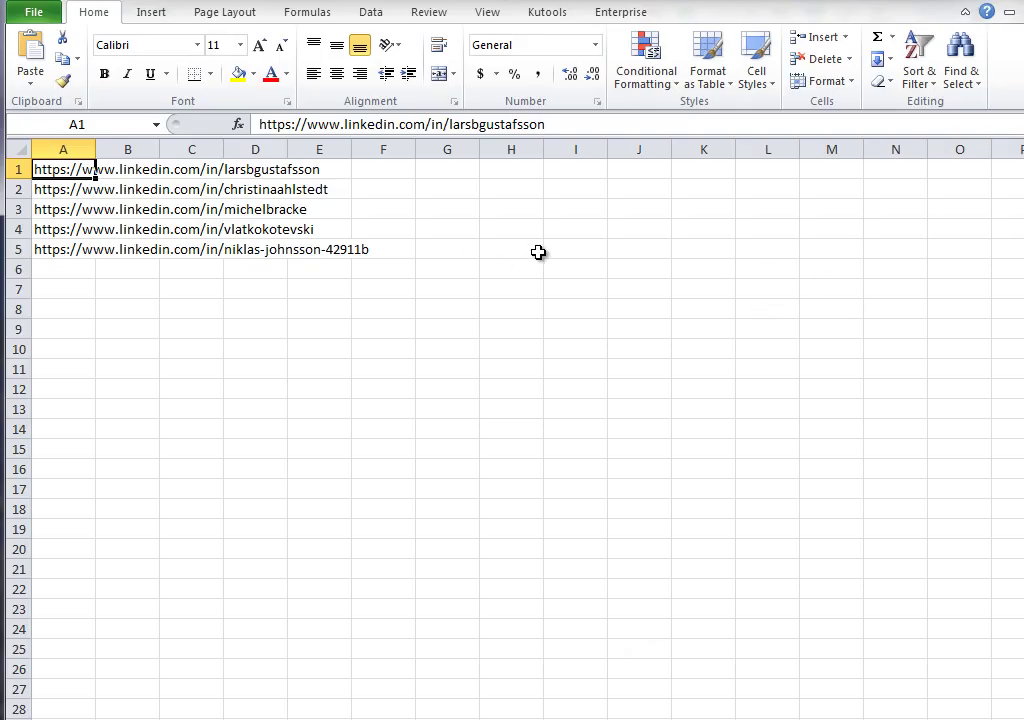
left_click_drag(95, 149, 408, 155)
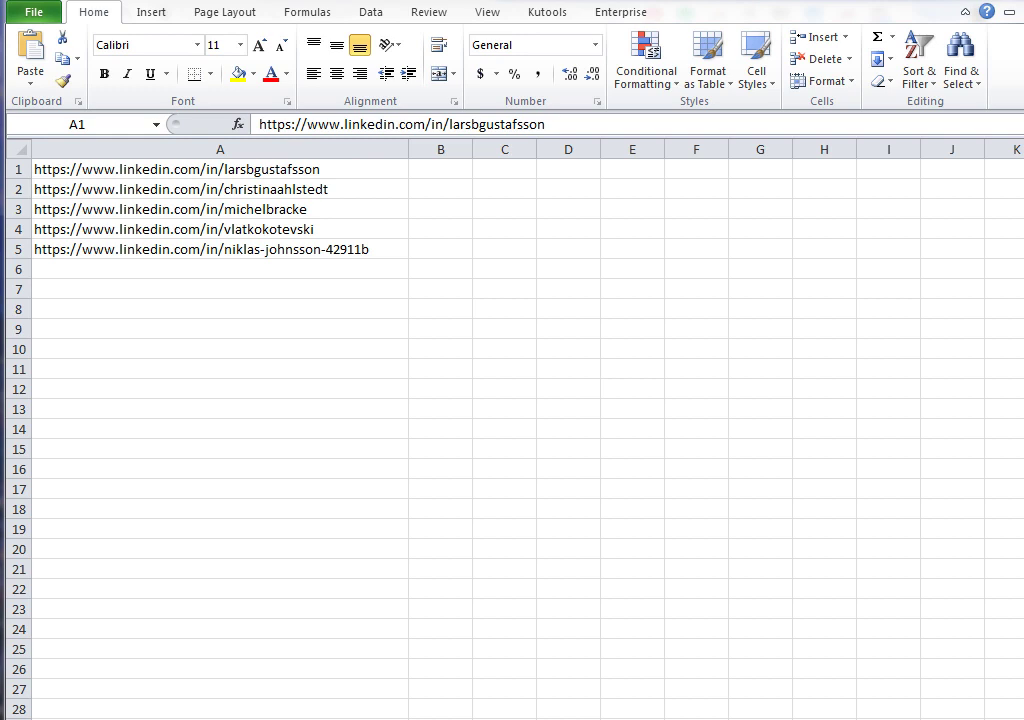
Back in Lead Connect, choose sample_file.csv as the target audience CSV file
key("alt+Tab")
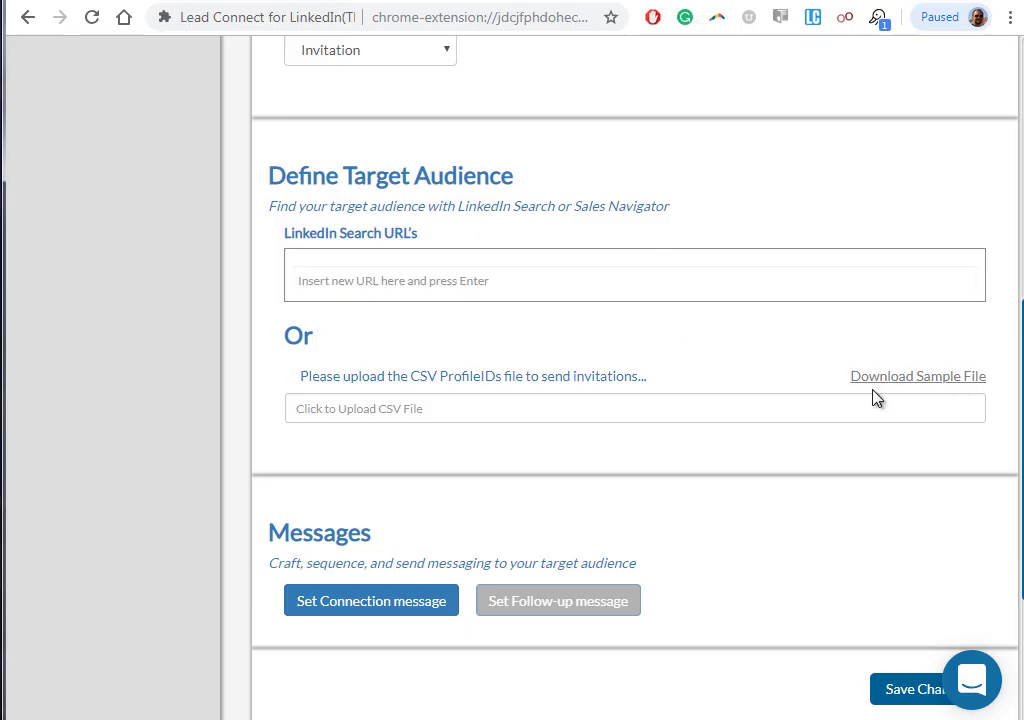
left_click(372, 408)
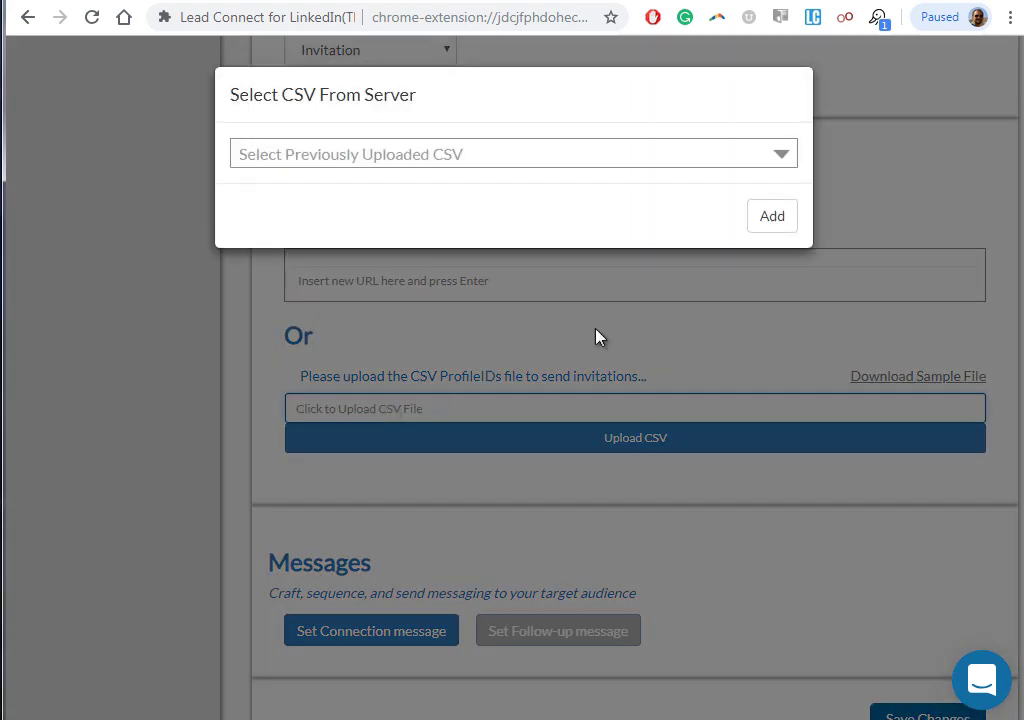
left_click(776, 216)
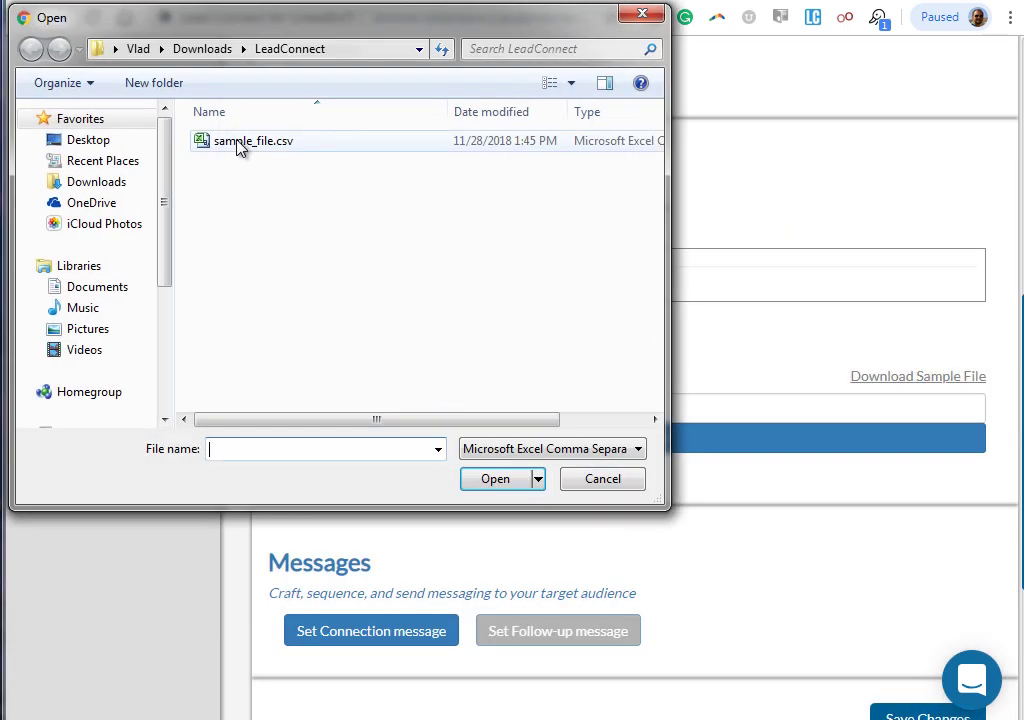
double_click(237, 143)
scroll(795, 293, "down", 1)
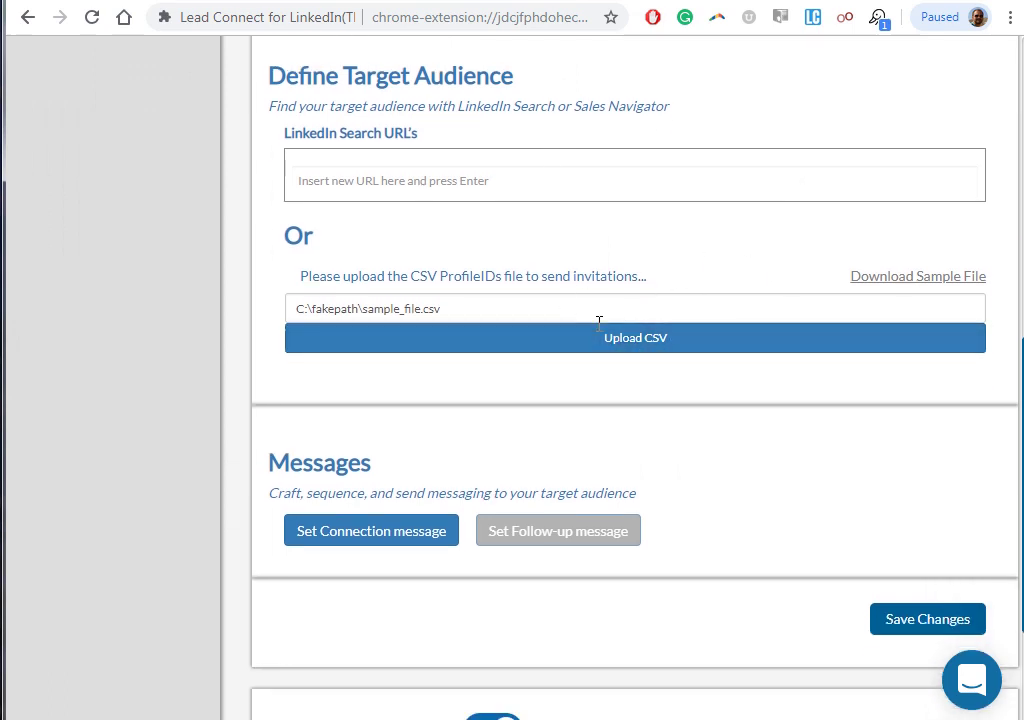
scroll(549, 293, "down", 2)
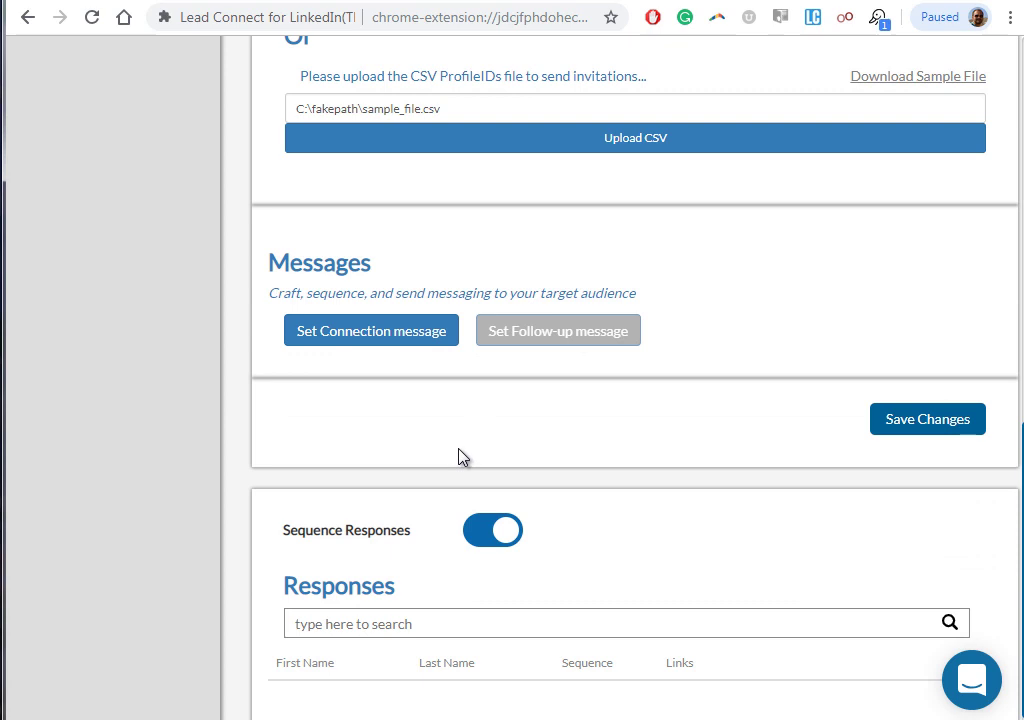
Start the Step 1 connection message with the greeting 'Hi {firstname},'
left_click(347, 331)
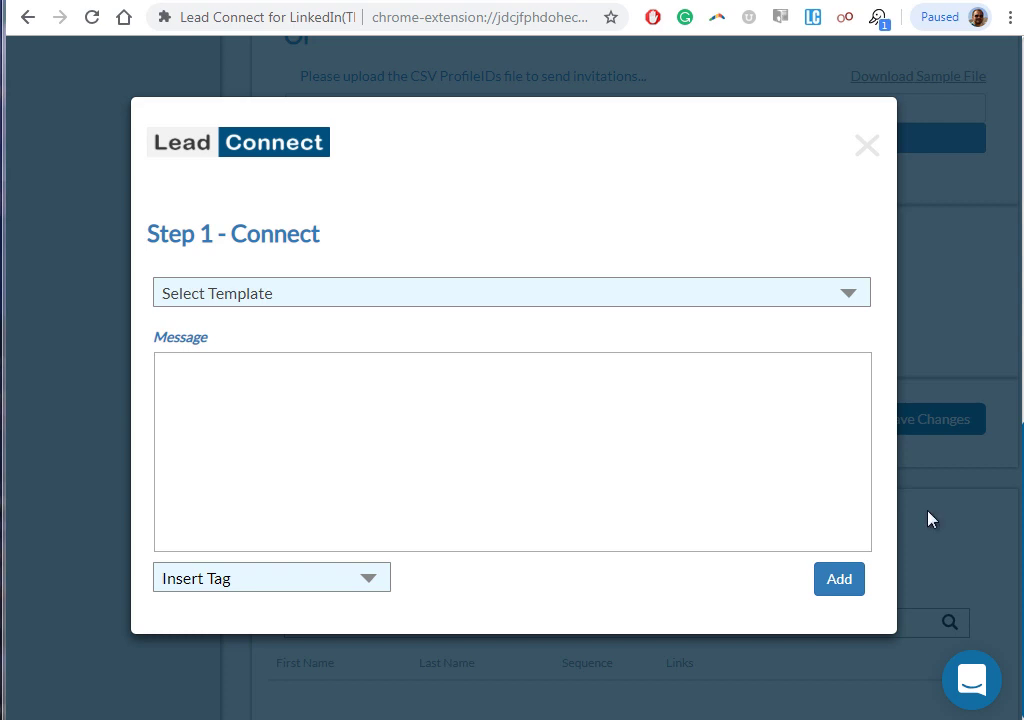
left_click(430, 495)
type("Hi")
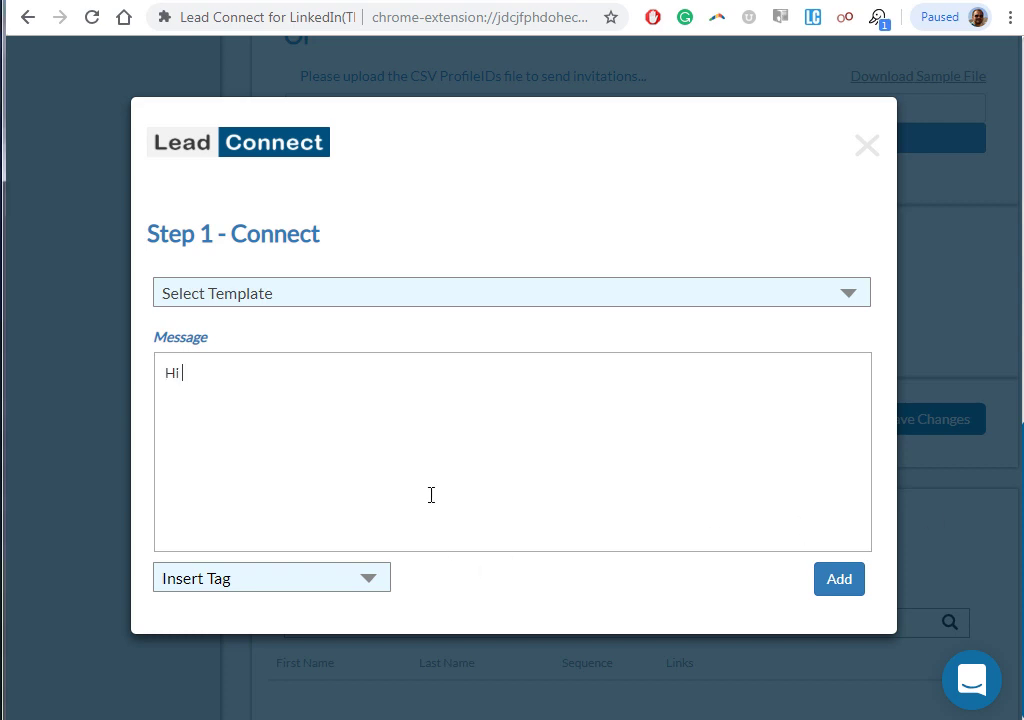
left_click(208, 582)
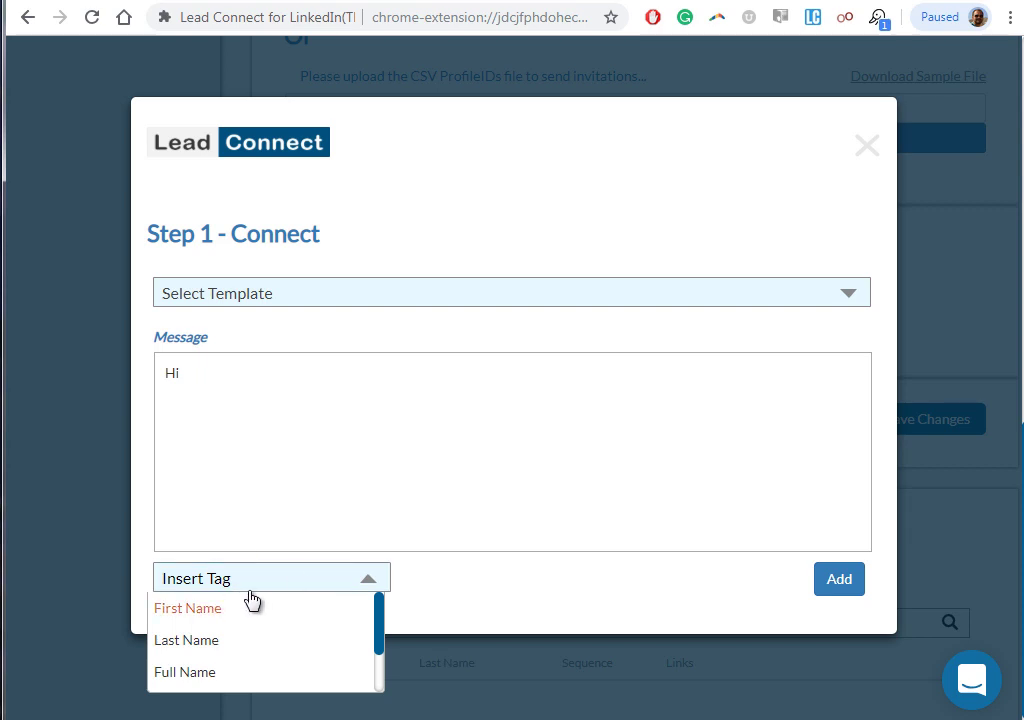
left_click(218, 618)
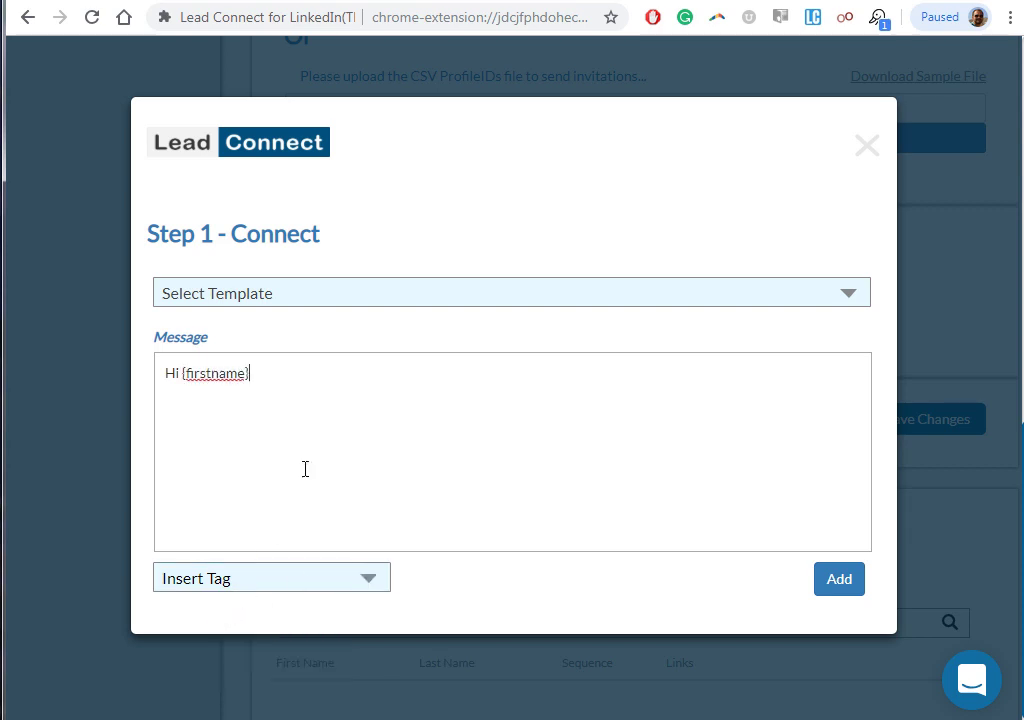
type(",")
key("Return")
key("Return")
Add the line 'Would be great to add you to my network and have a chat.'
type("Would be great")
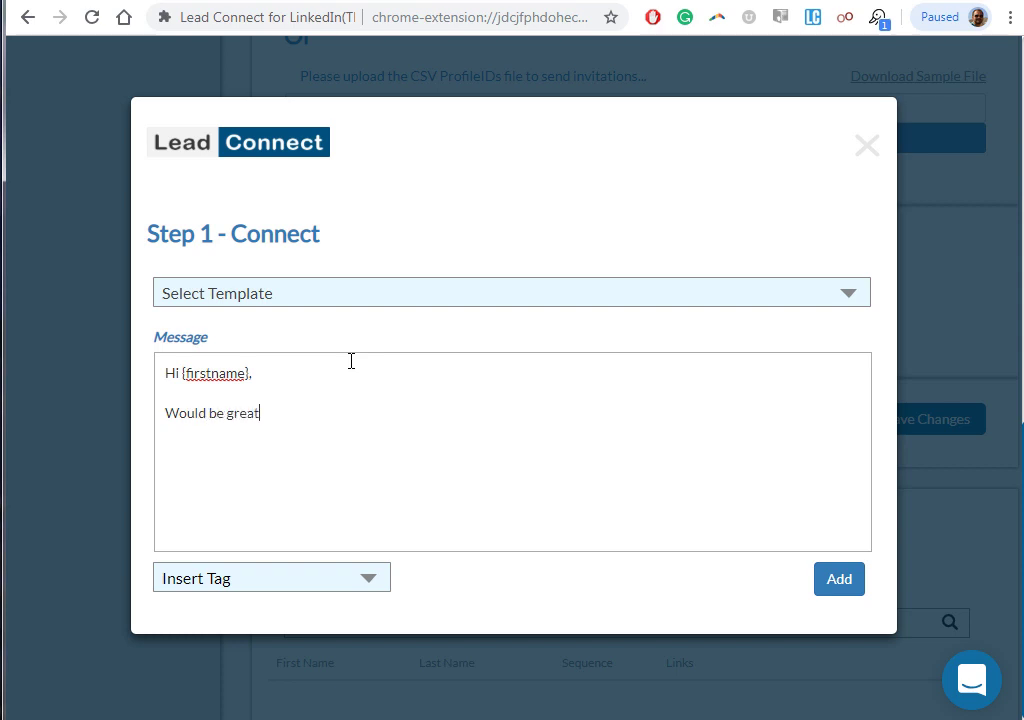
type(" ti add you")
key("BackSpace")
key("BackSpace")
key("BackSpace")
key("BackSpace")
key("BackSpace")
key("BackSpace")
key("BackSpace")
key("BackSpace")
type("o")
key("BackSpace")
key("BackSpace")
type("o add you to my")
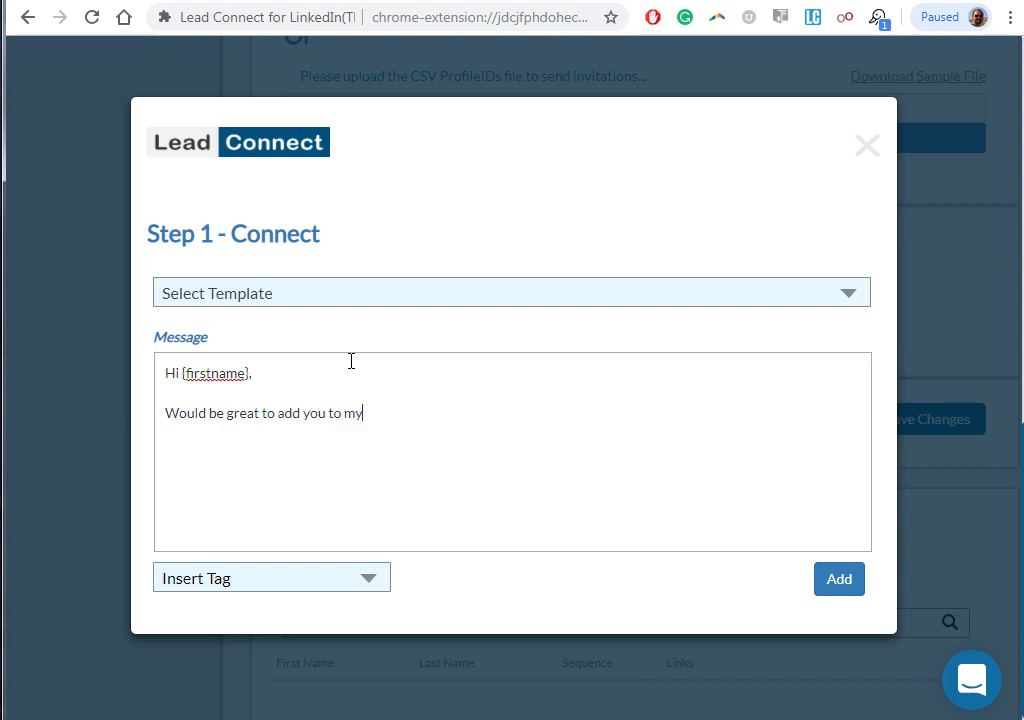
type(" network and have a chat.")
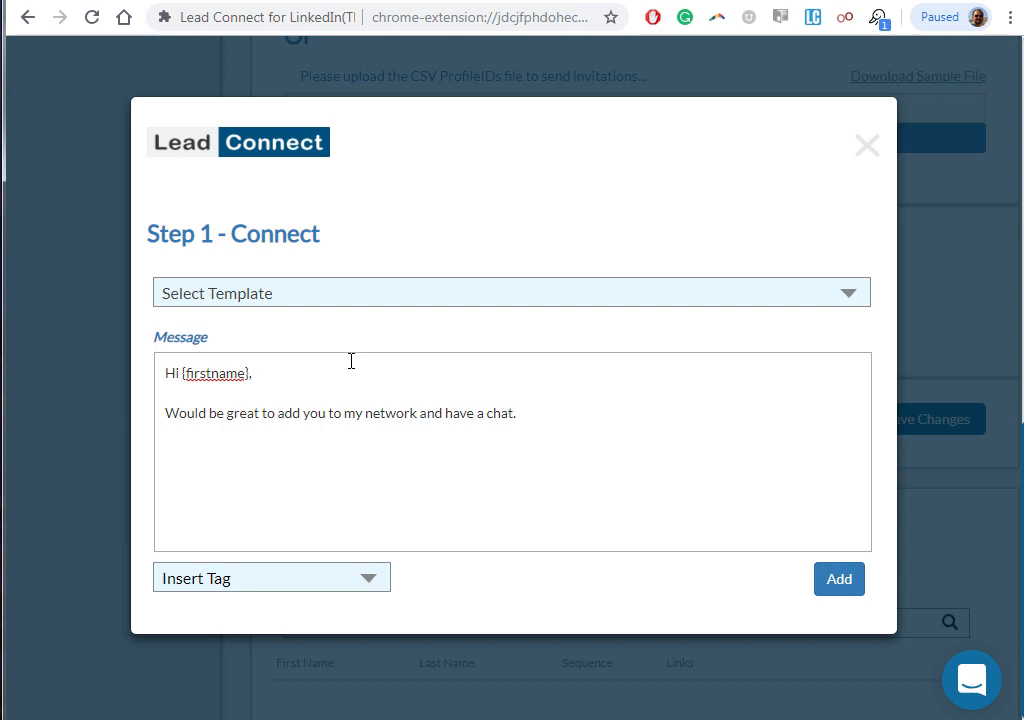
key("Return")
key("Return")
Add 'I think there might be a business opportunity for the both of us.' and the sender's sign-off
type("I th")
key("BackSpace")
key("BackSpace")
type("think there might be")
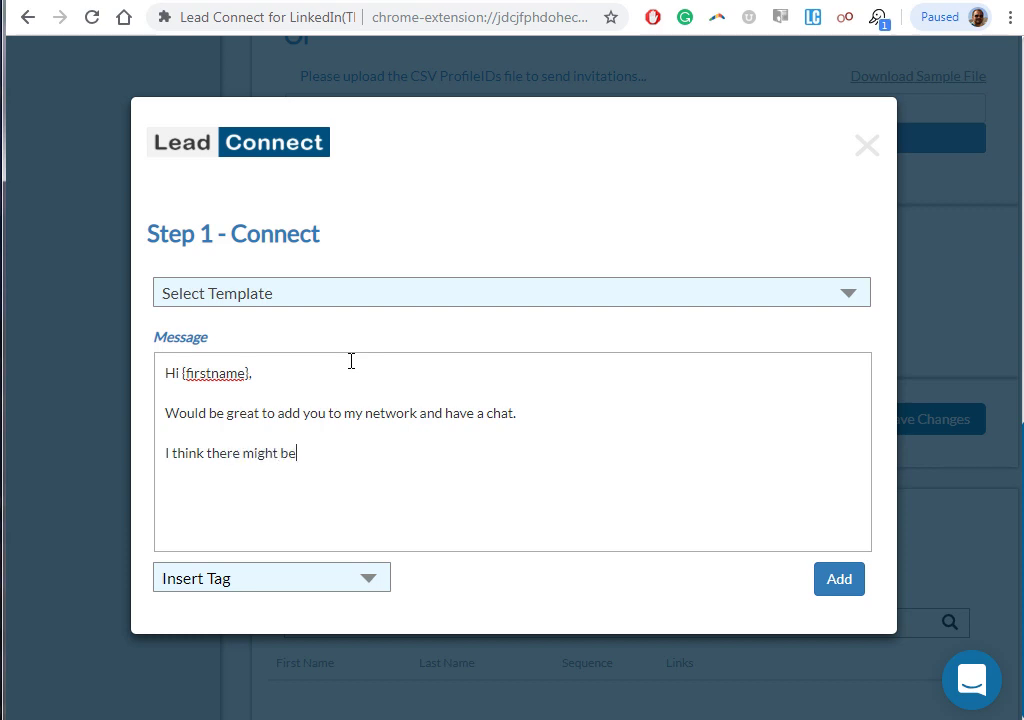
type(" a business opportunit")
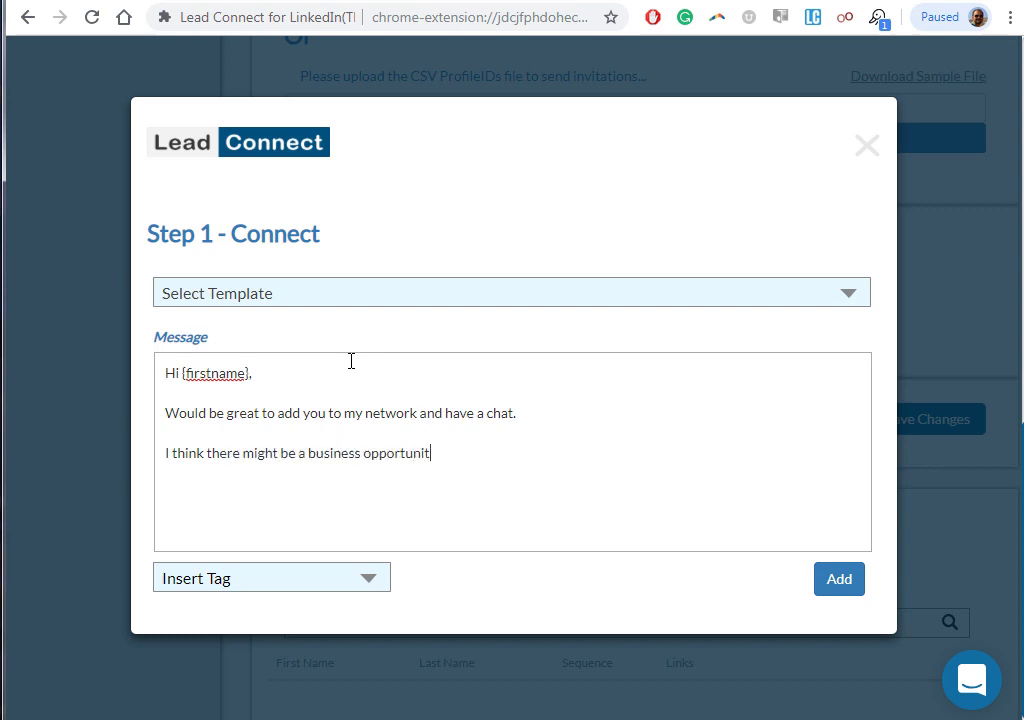
type("y for the both of us")
key("BackSpace")
key("BackSpace")
type("of us.")
key("Return")
key("Return")
type("Vlad")
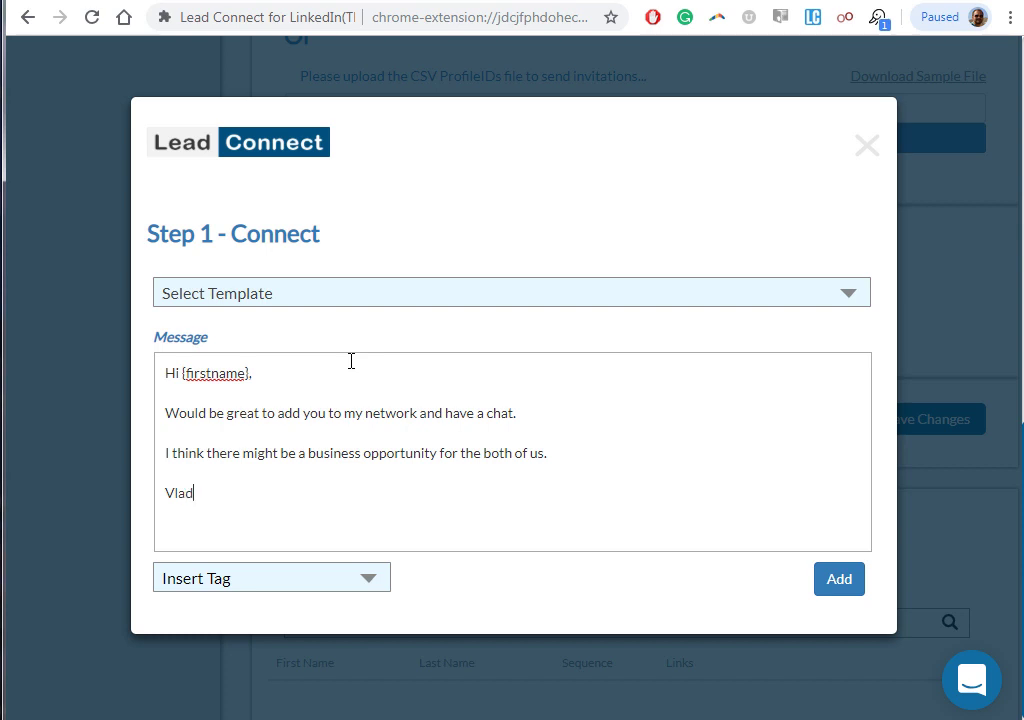
Save the connection message as the Step 1 card and start a Step 2 follow-up message
left_click(839, 580)
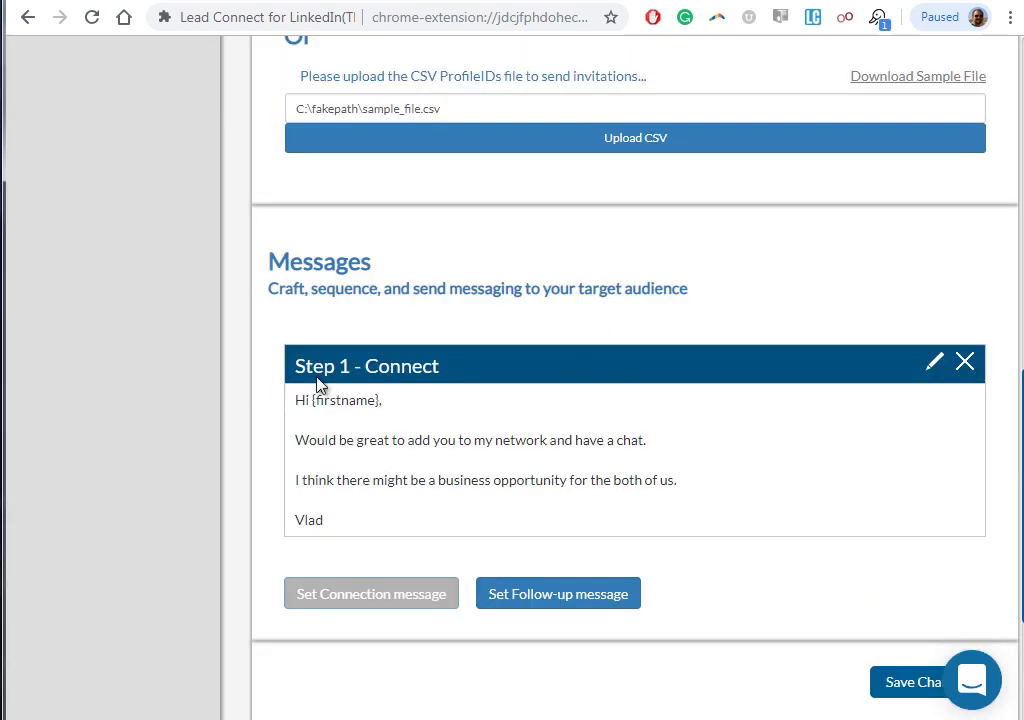
left_click_drag(294, 366, 351, 368)
scroll(500, 380, "down", 2)
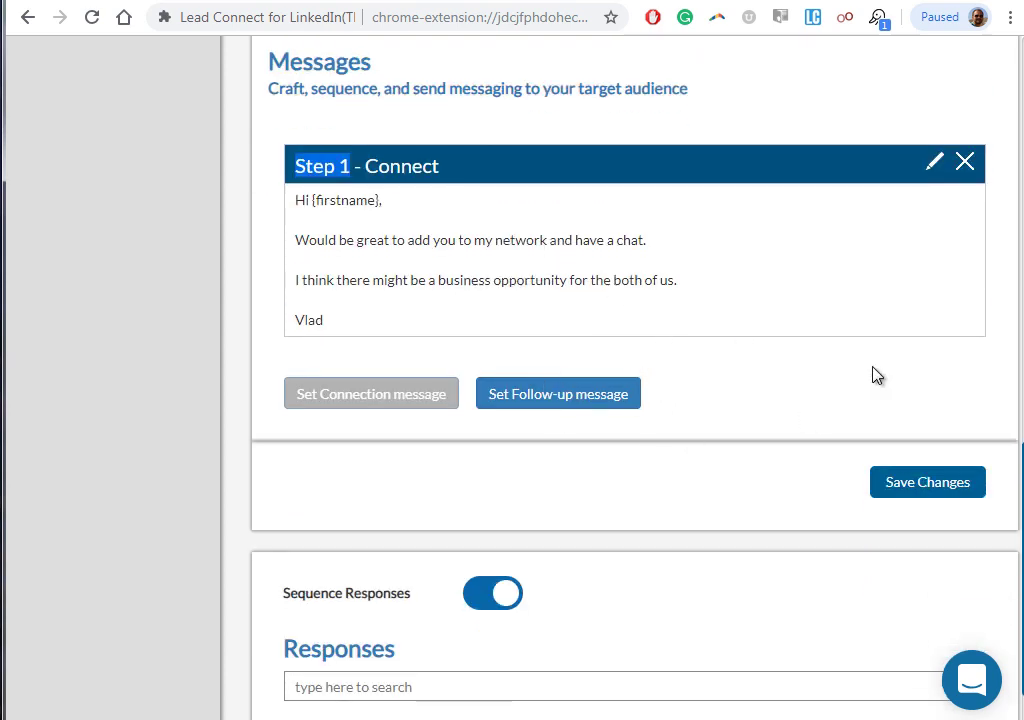
left_click(340, 330)
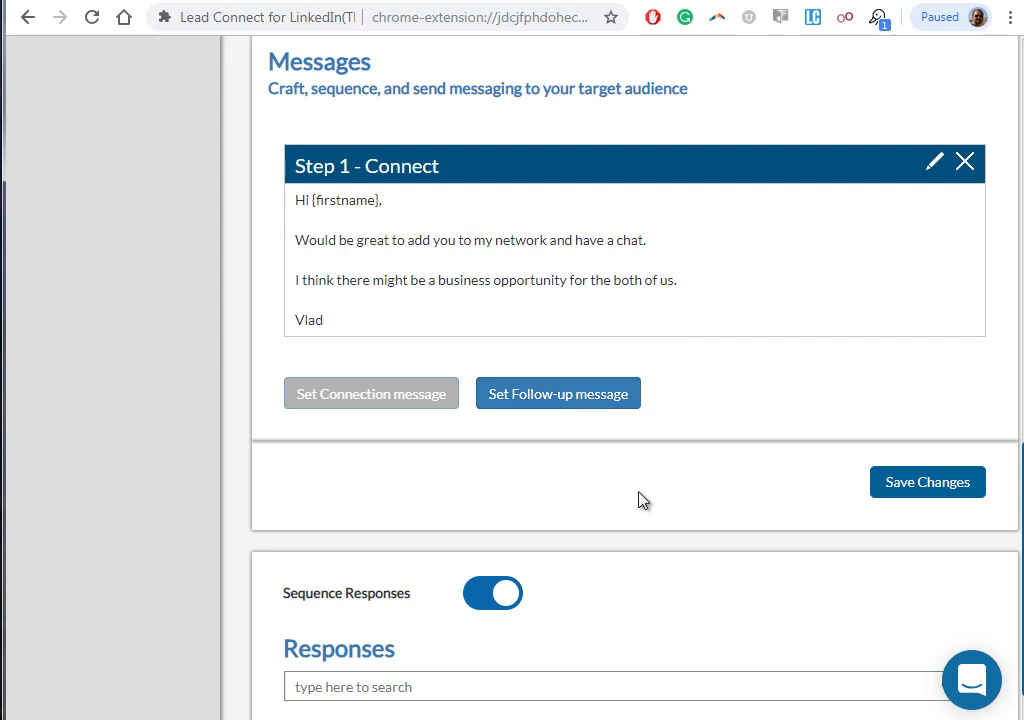
left_click(565, 400)
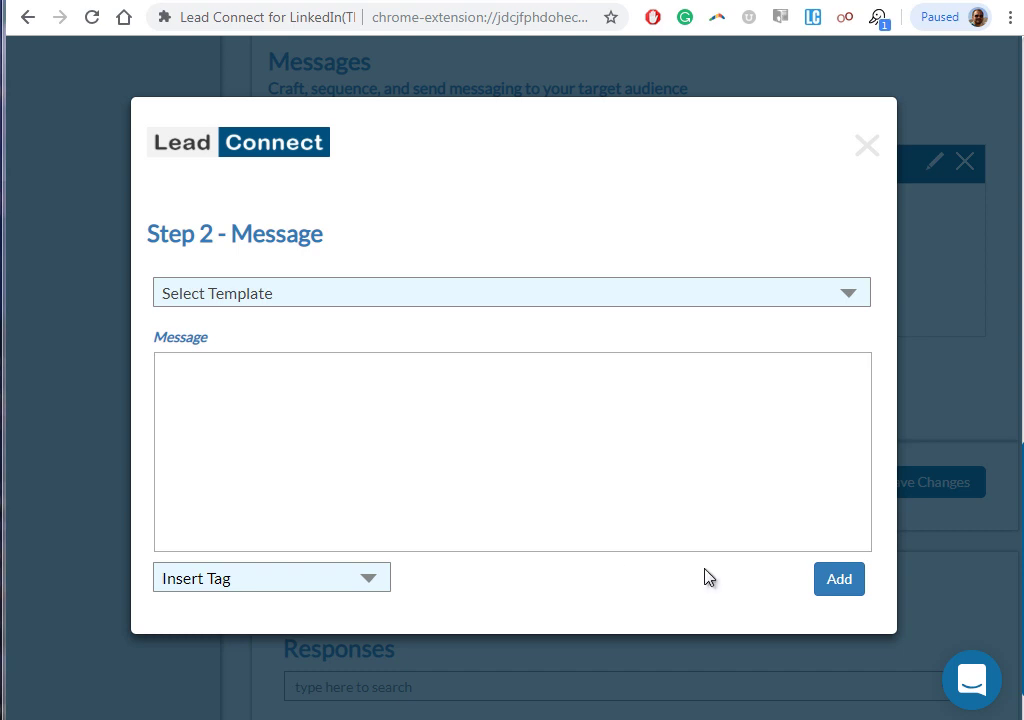
Start the Step 2 message with the greeting 'Hi {firstname},'
left_click(577, 479)
type("Hi")
left_click(270, 580)
left_click(188, 609)
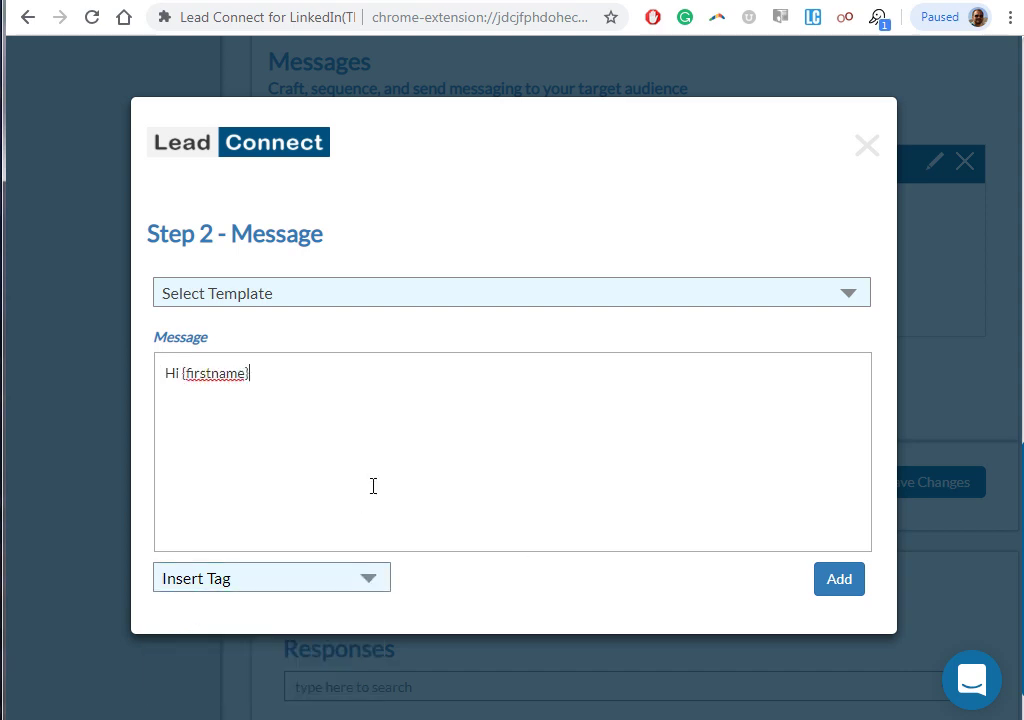
type(",")
key("Return")
key("Return")
Add 'Thanks for accepting my invitation. How does your calendar look in the next few days for a chat?', sign off, and save Step 2
type("Thanks for accepting my invitation. Howdo")
key("BackSpace")
key("BackSpace")
type("does your calendar look in the next fewdays for")
key("BackSpace")
key("BackSpace")
key("BackSpace")
key("BackSpace")
key("BackSpace")
key("BackSpace")
key("BackSpace")
key("BackSpace")
key("BackSpace")
type("ww")
key("BackSpace")
type("days for a chat?")
key("Return")
key("Return")
type("Vlad")
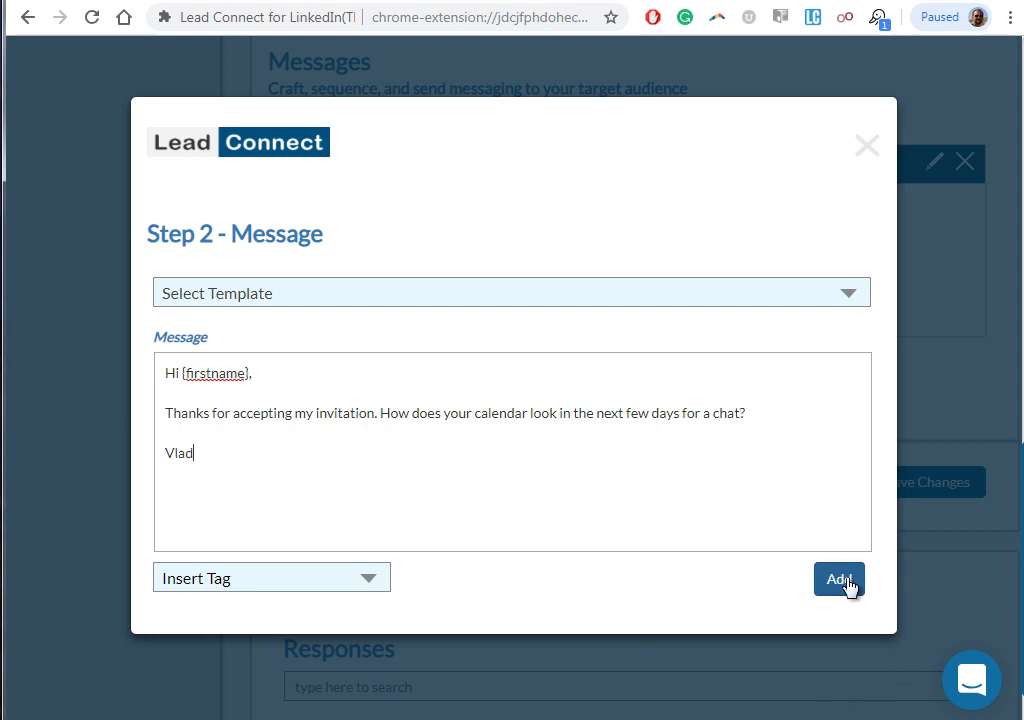
left_click(852, 578)
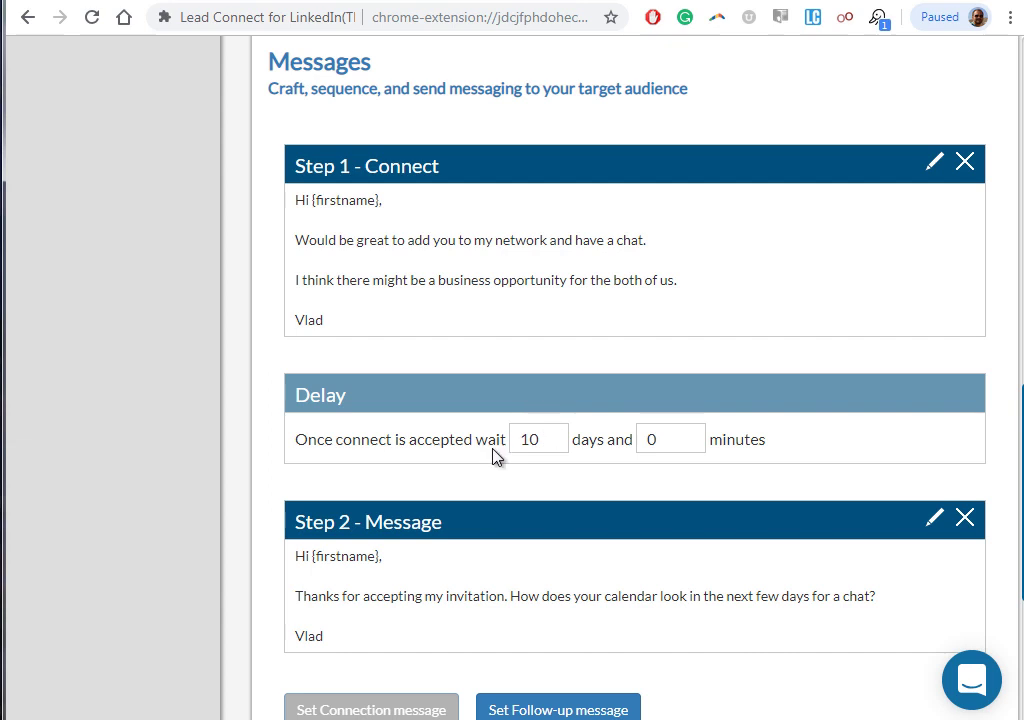
Change the delay before Step 2 from 10 to 2 days after connect acceptance
double_click(538, 439)
type("2")
scroll(710, 573, "down", 1)
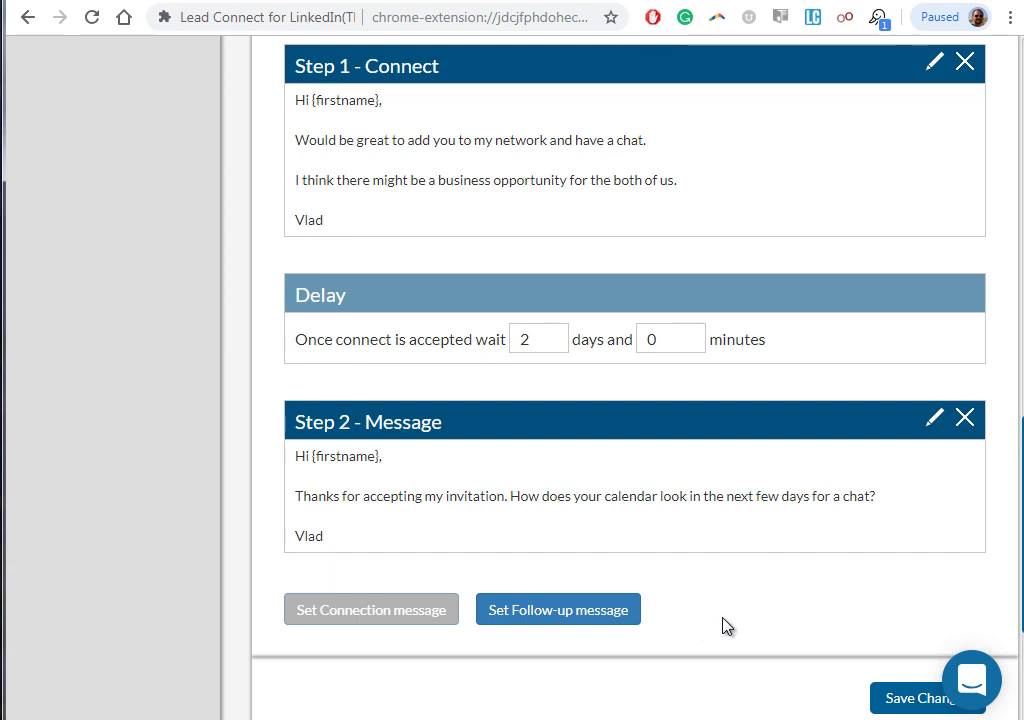
scroll(785, 577, "down", 2)
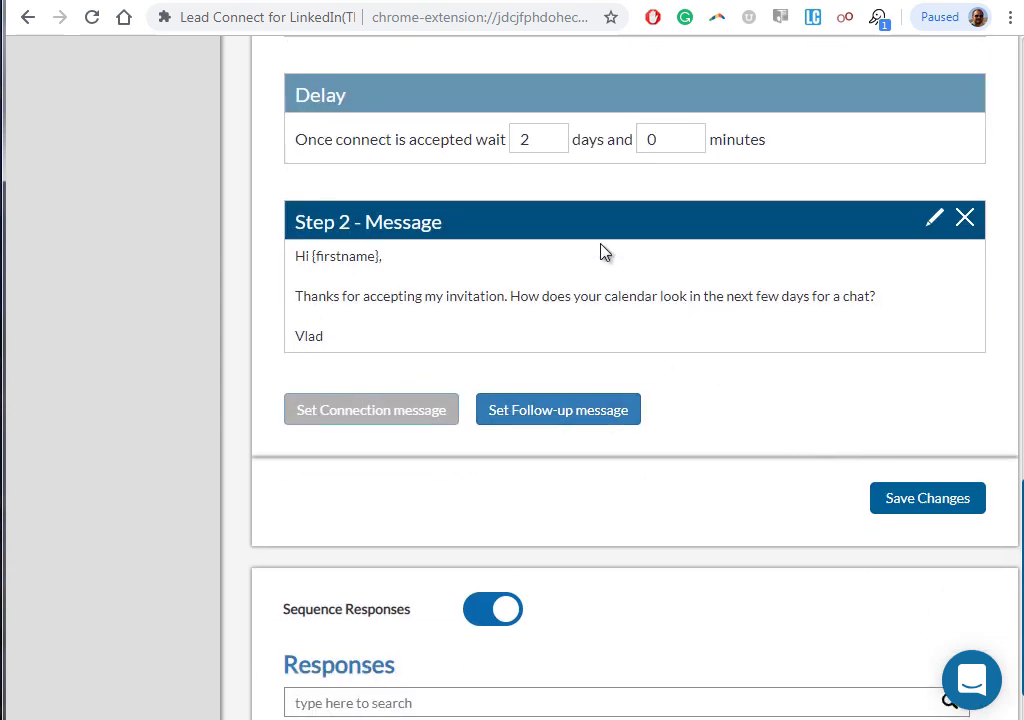
scroll(539, 283, "up", 1)
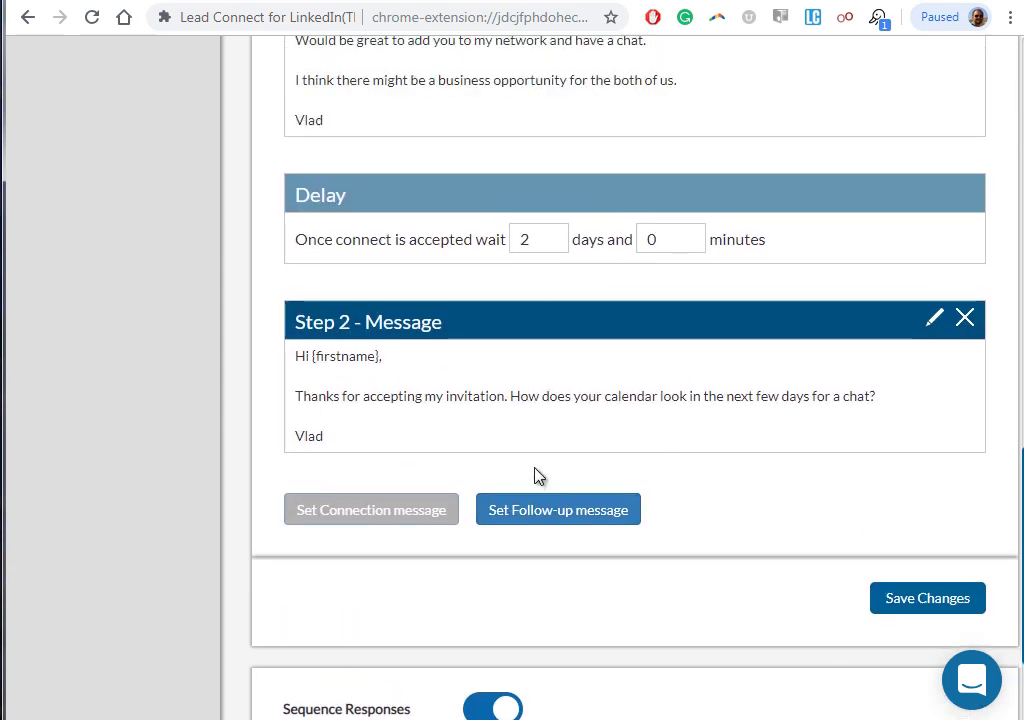
Start a Step 3 follow-up message with the greeting 'Hi {firstname},'
left_click(568, 518)
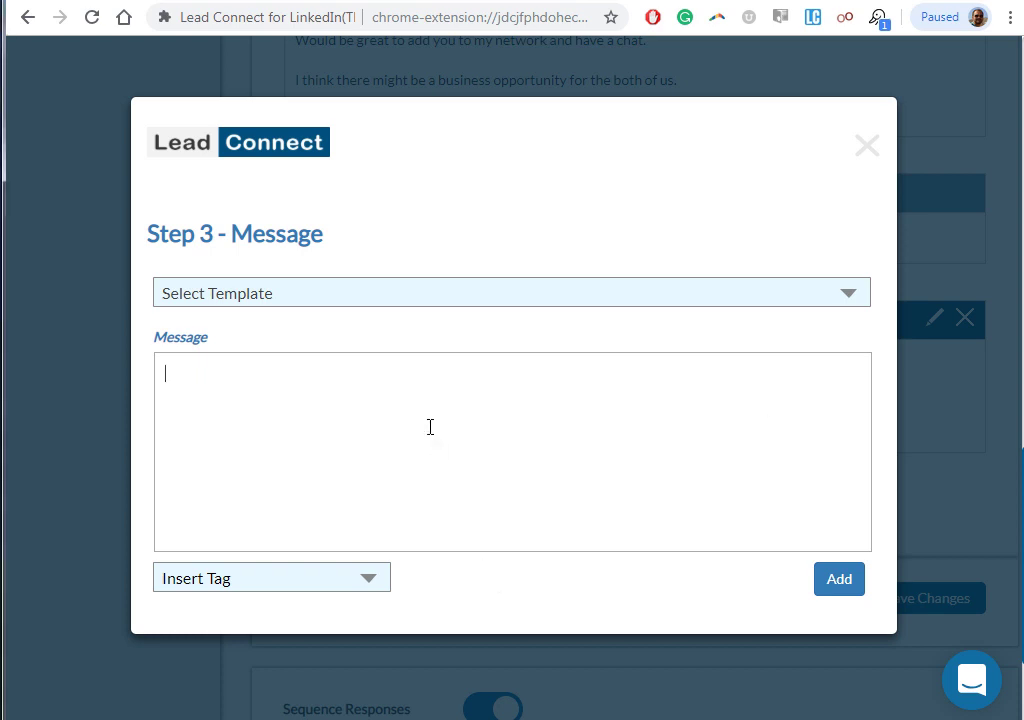
type("Hi")
left_click(208, 291)
left_click(208, 291)
left_click(242, 586)
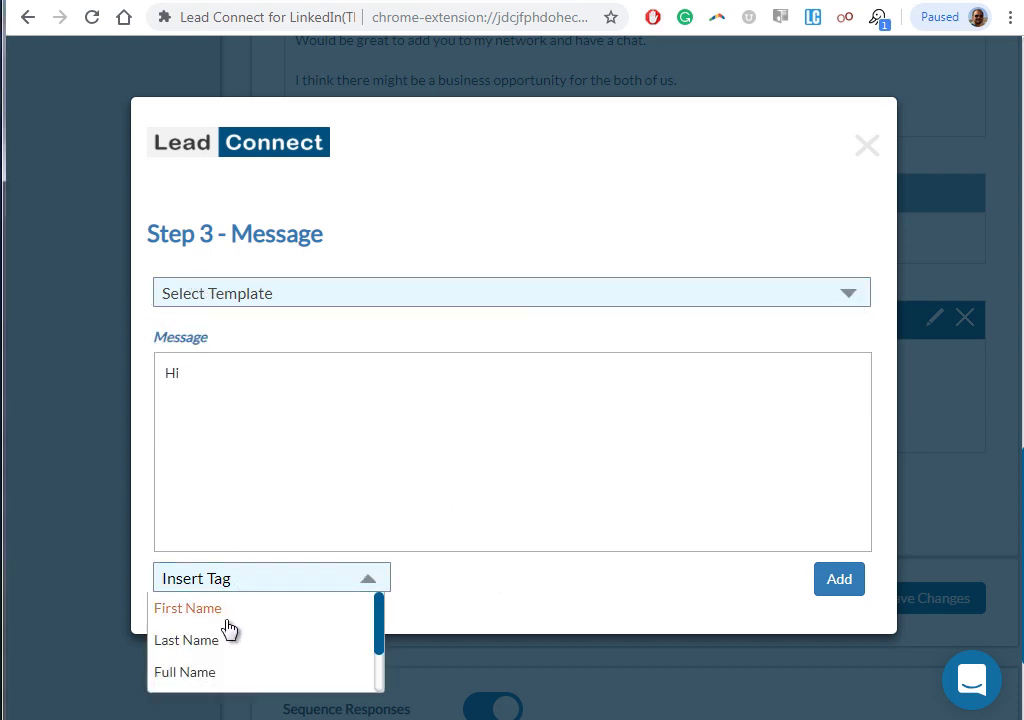
left_click(222, 624)
type(",")
key("Return")
key("Return")
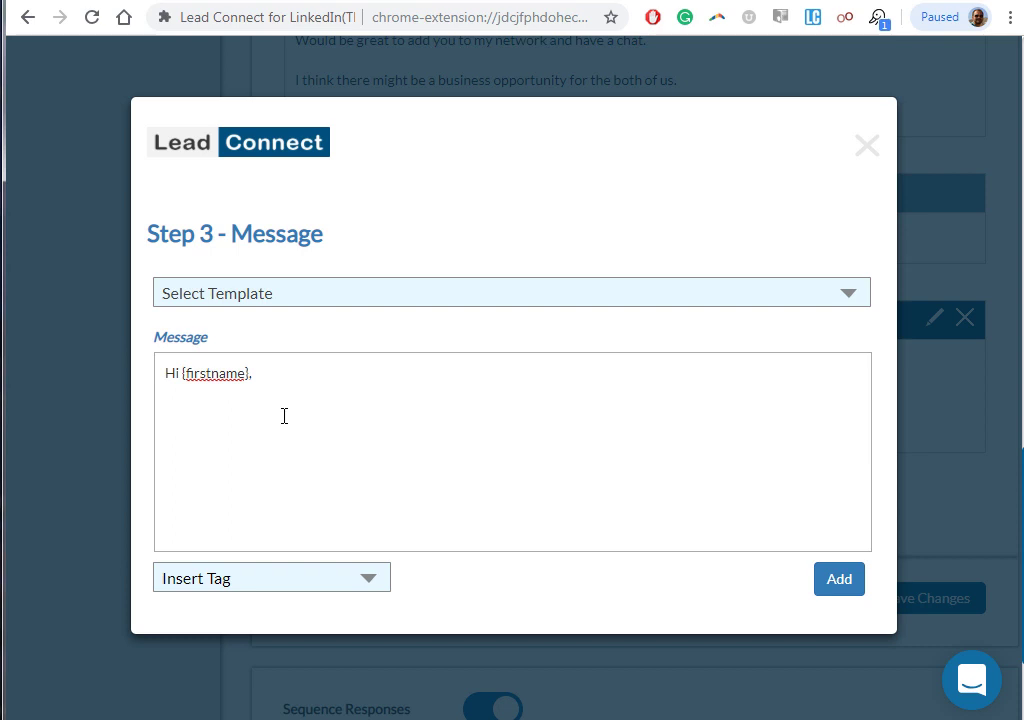
Add 'I'm confident we can help {company 1}'s business development team close larger deals faster using our amazing tool.'
type("I'm confident we can help")
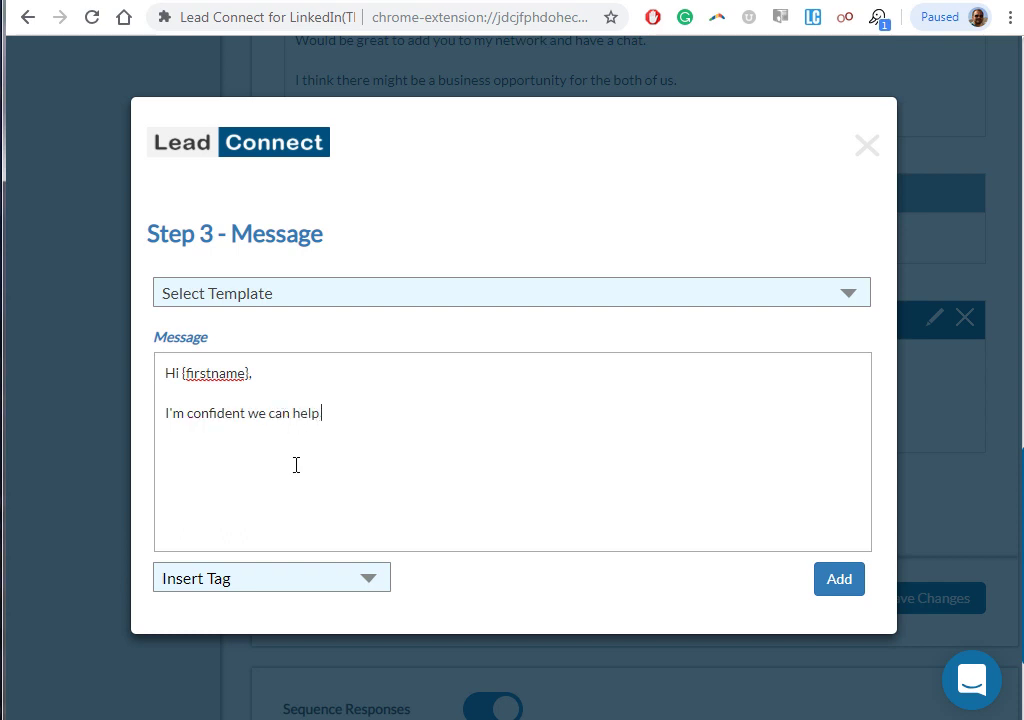
left_click(272, 580)
scroll(229, 630, "down", 2)
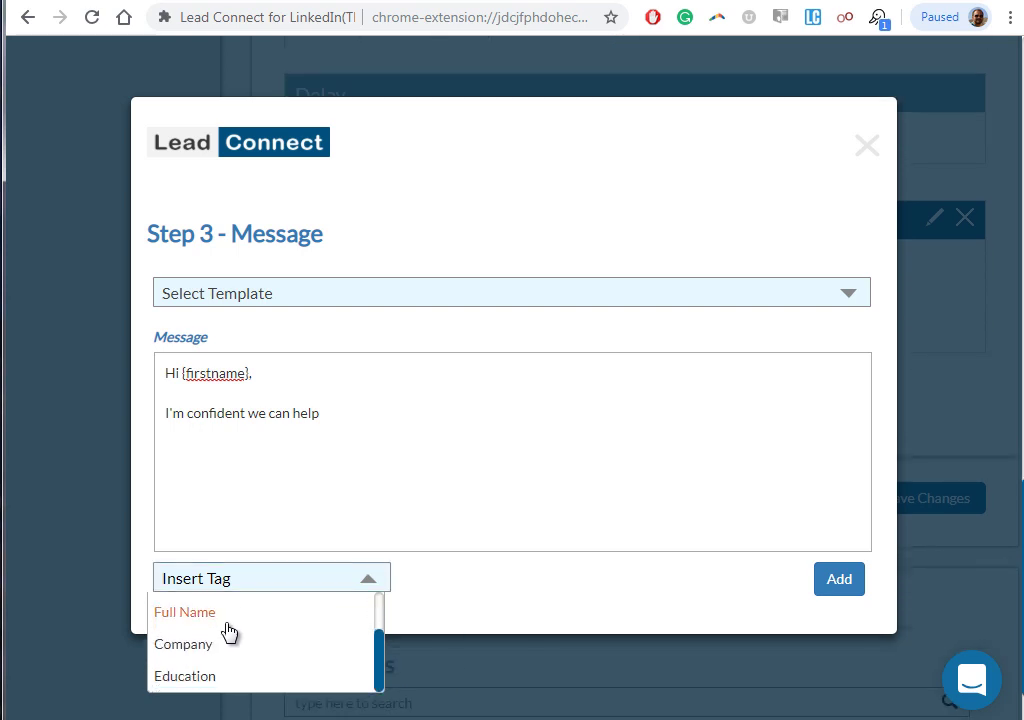
left_click(205, 648)
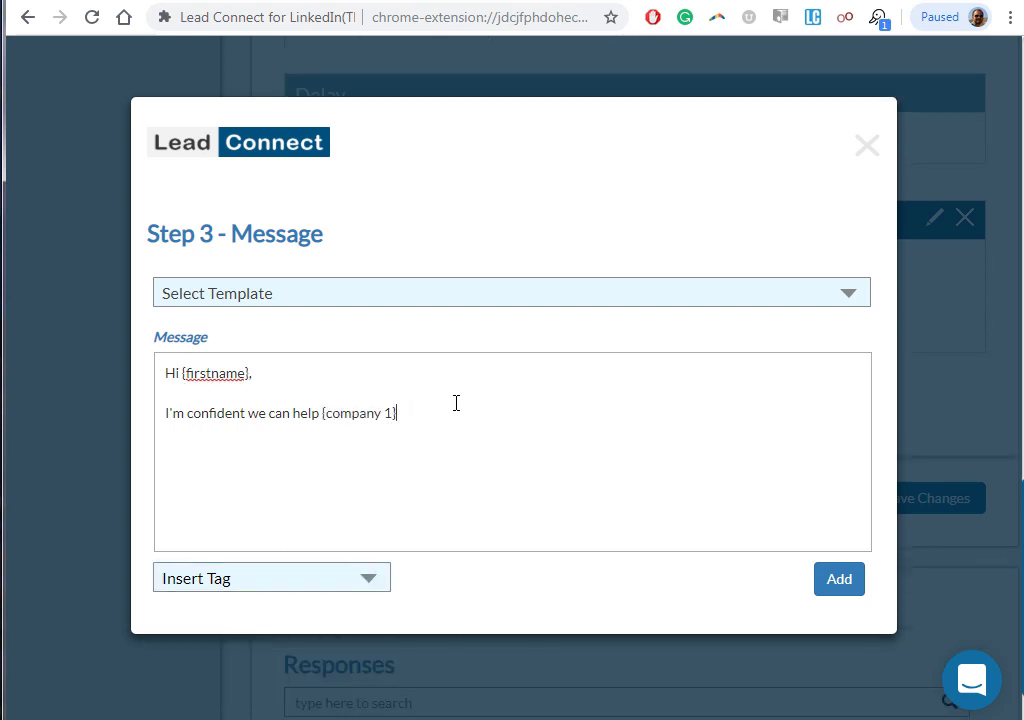
type("'s budevelopment tean")
left_click(408, 413)
type("business")
left_click(644, 422)
key("BackSpace")
type("m close larger deals faster using our amazing tool.")
Add 'If you're interested at all, let me know.', sign off, and save Step 3
key("Return")
key("Return")
type("If you're interested at all, let me know.")
key("Return")
key("Return")
type("Vlad")
left_click(845, 586)
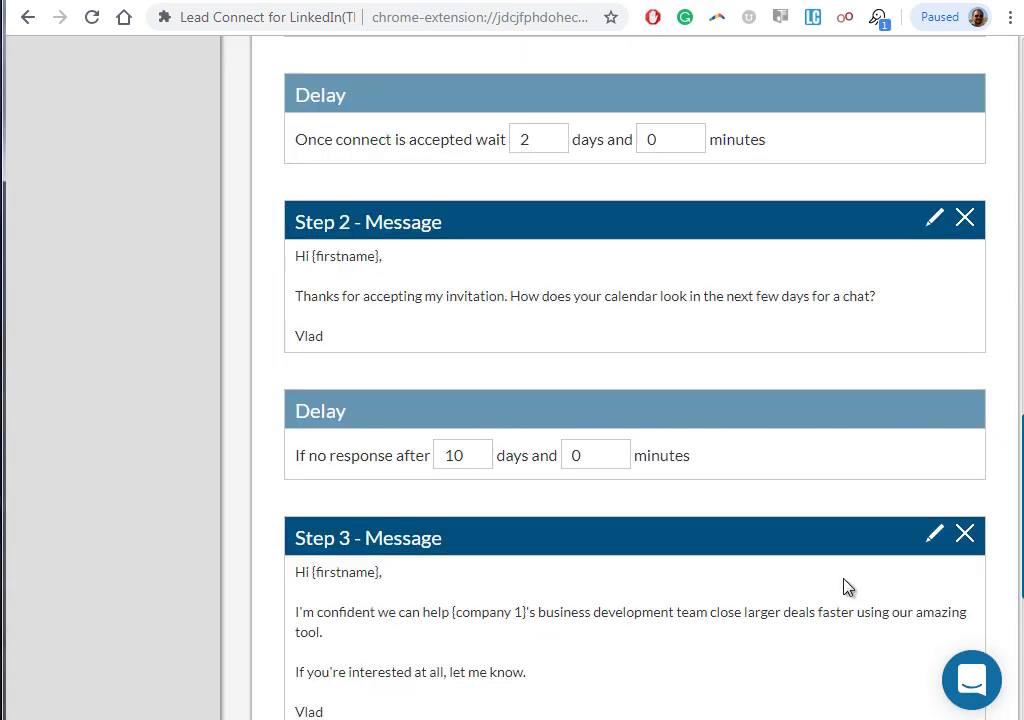
Shorten the no-response delay before Step 3 from 10 to 5 days
double_click(455, 456)
type("5")
left_click(636, 490)
scroll(705, 470, "down", 2)
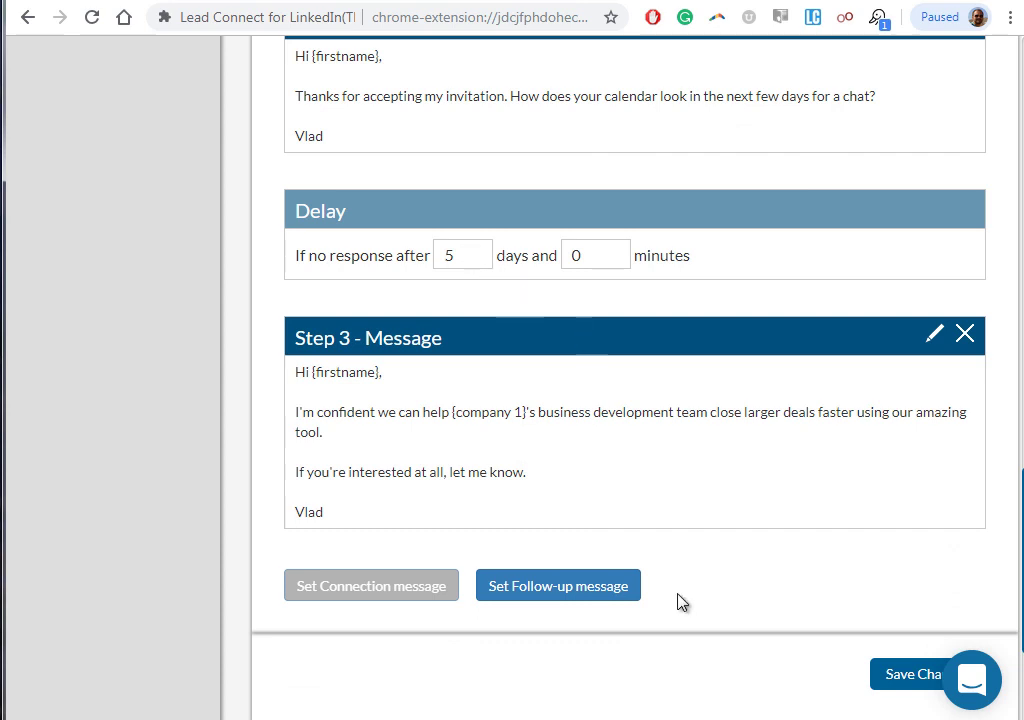
scroll(670, 633, "down", 2)
scroll(617, 311, "up", 4)
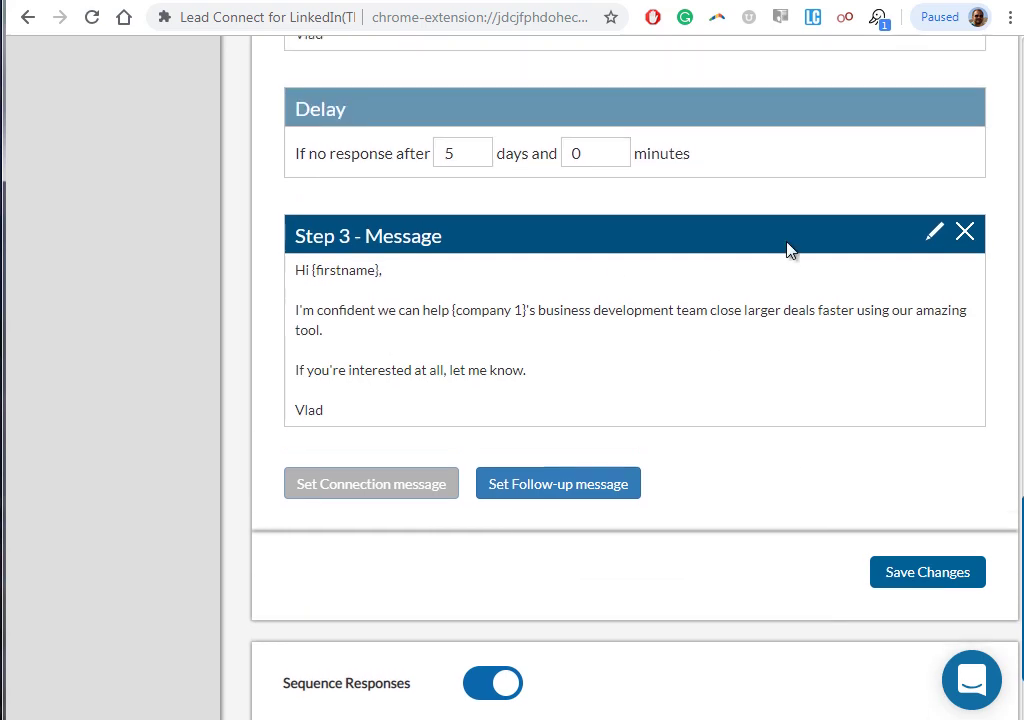
scroll(648, 307, "down", 3)
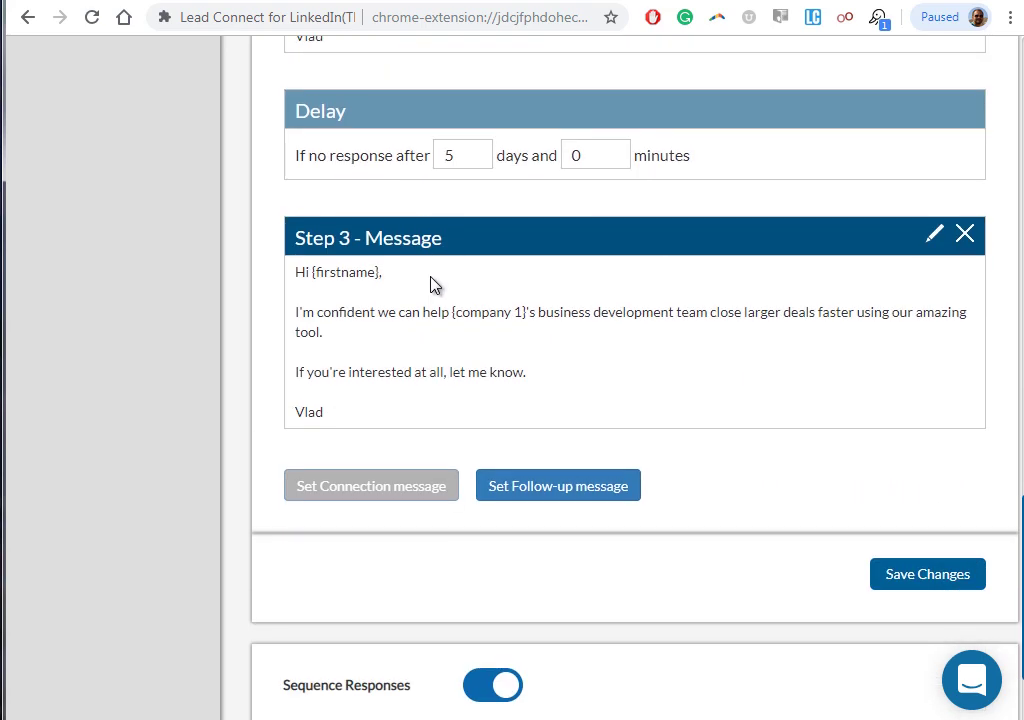
Save the changes to the 'S1 - November 28th - 20' sequence
left_click(910, 583)
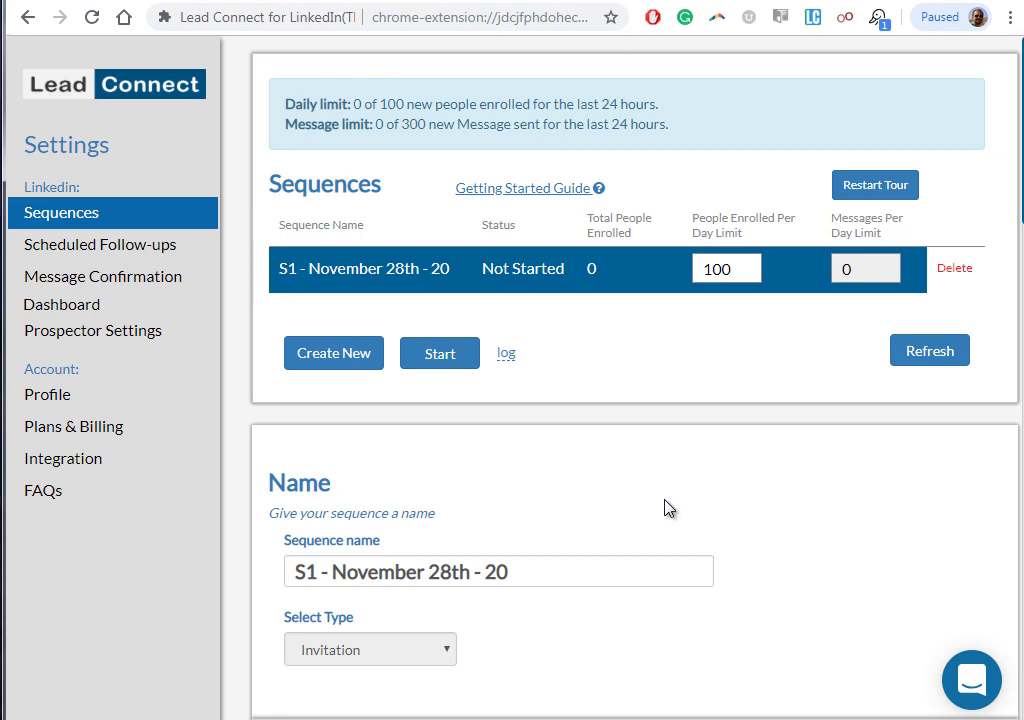
scroll(679, 450, "down", 7)
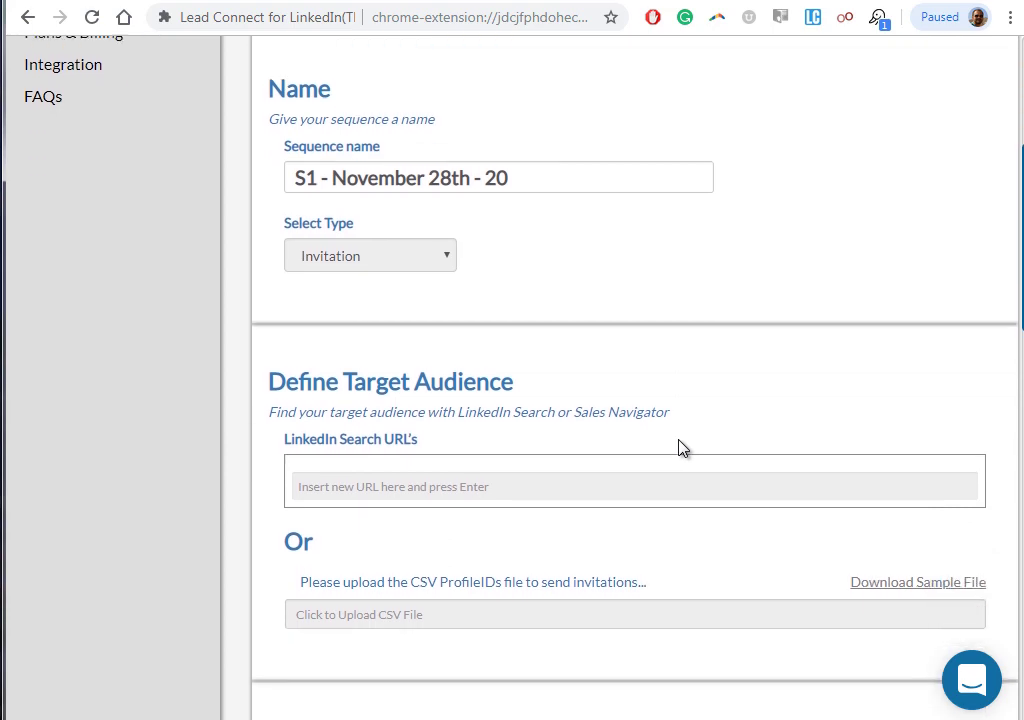
scroll(679, 450, "down", 11)
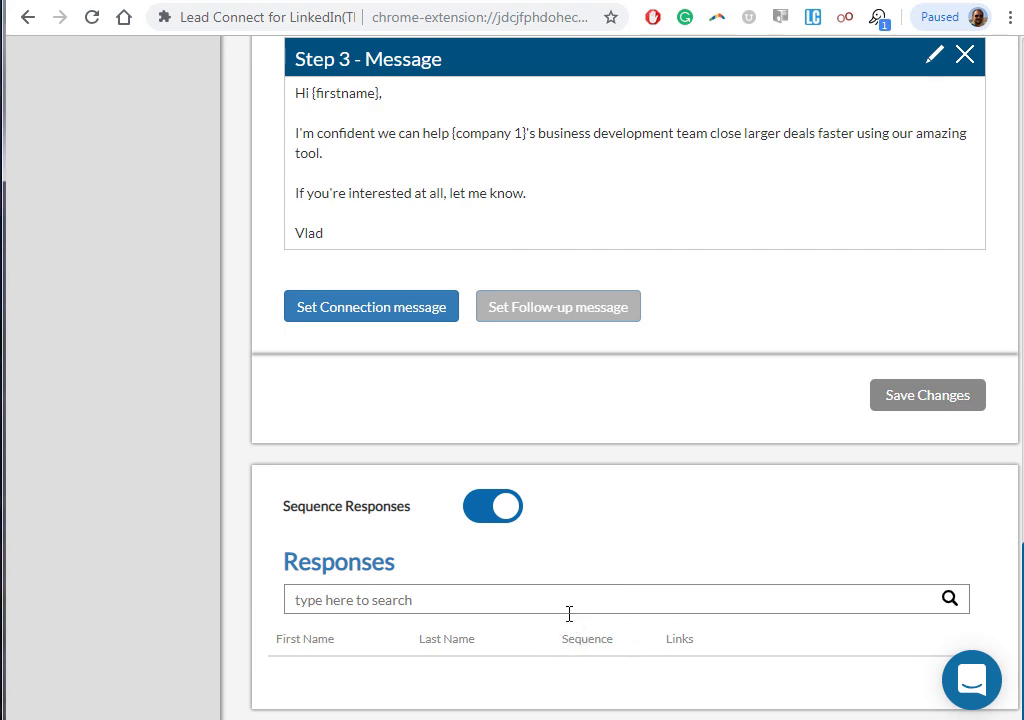
scroll(569, 613, "up", 13)
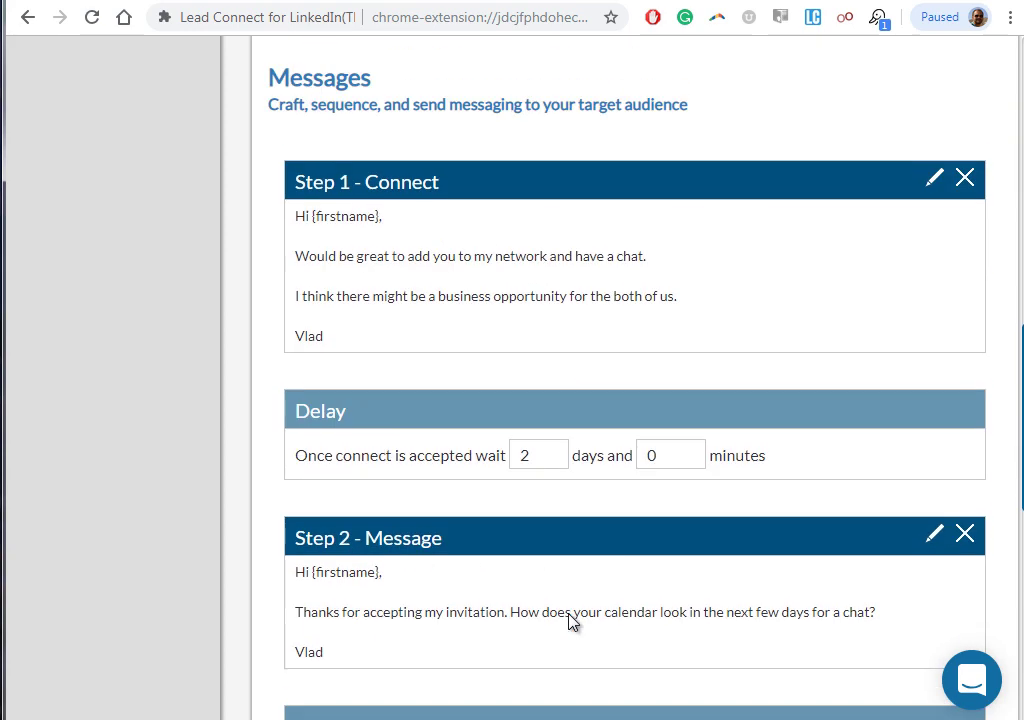
scroll(570, 614, "up", 5)
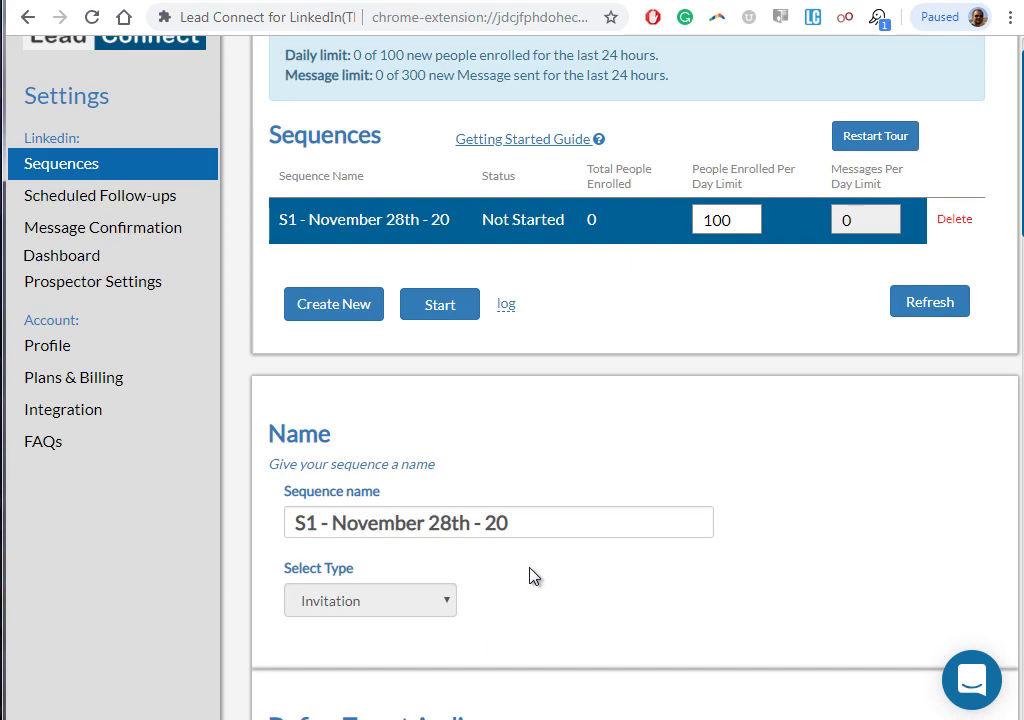
scroll(530, 580, "up", 1)
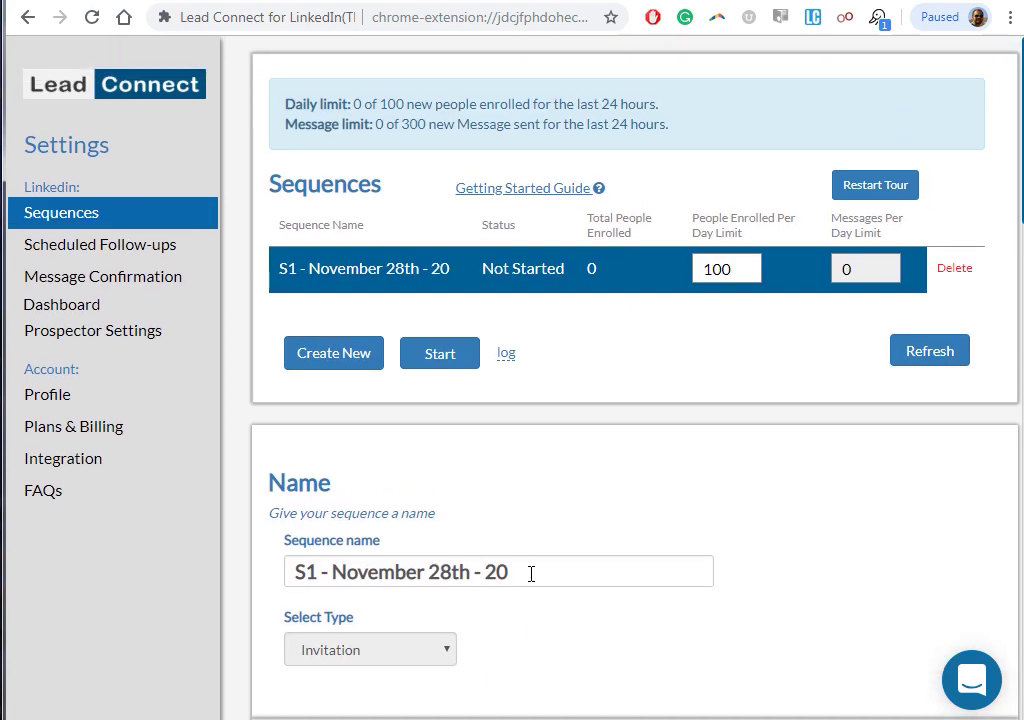